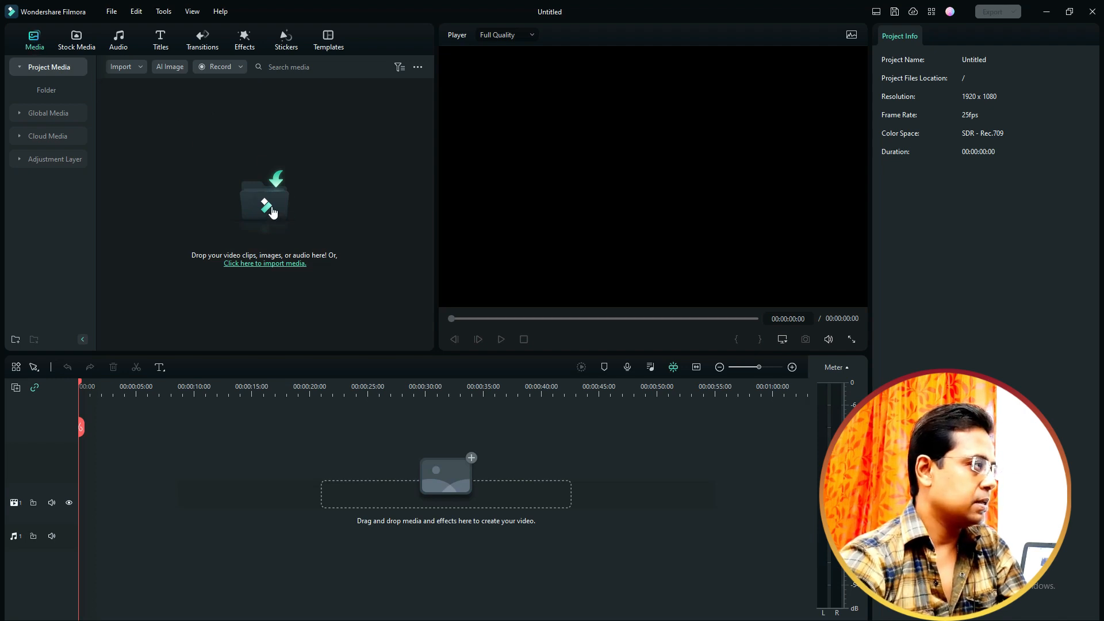
Import the video "hindi short 3" and place it at the start of the first video track, keeping the project settings of 1920 x 1080 25fps.
click(273, 213)
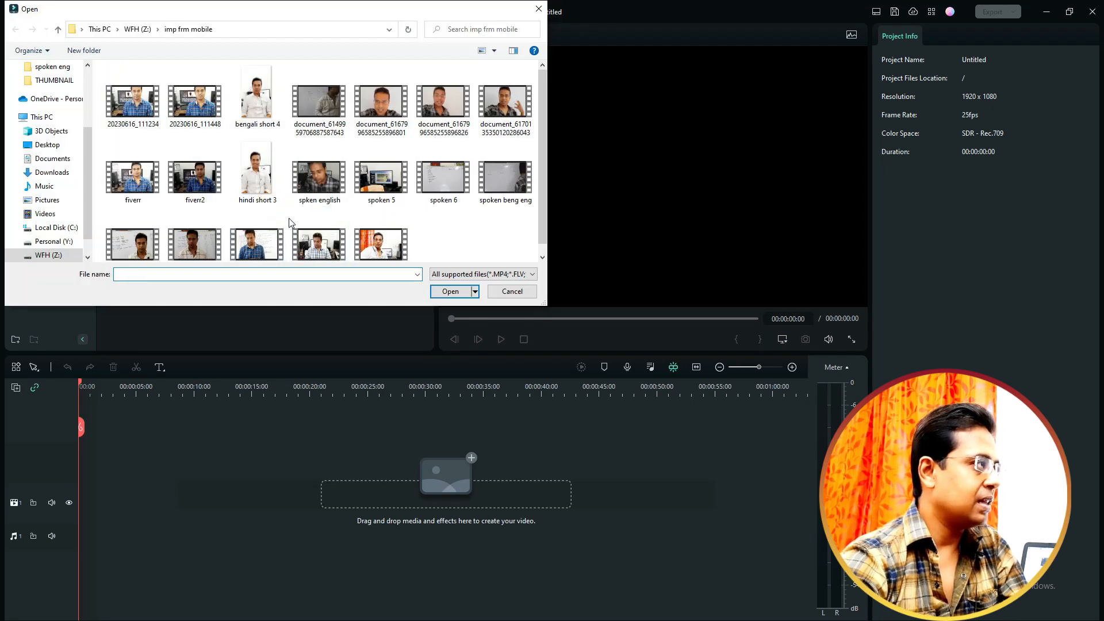
click(257, 183)
double_click(257, 182)
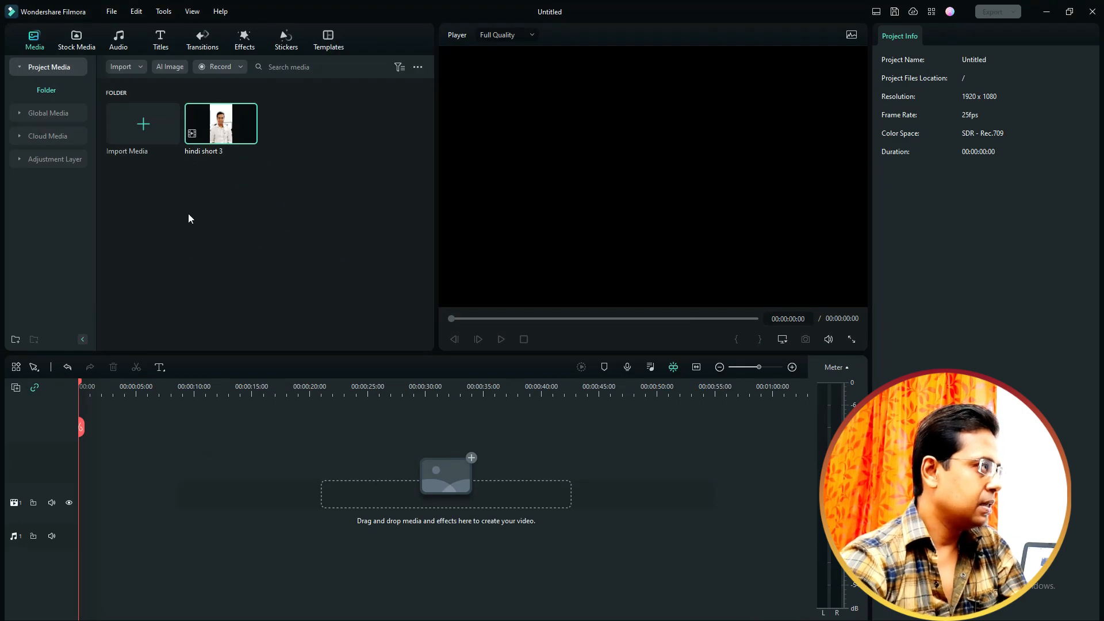
drag(221, 124, 93, 538)
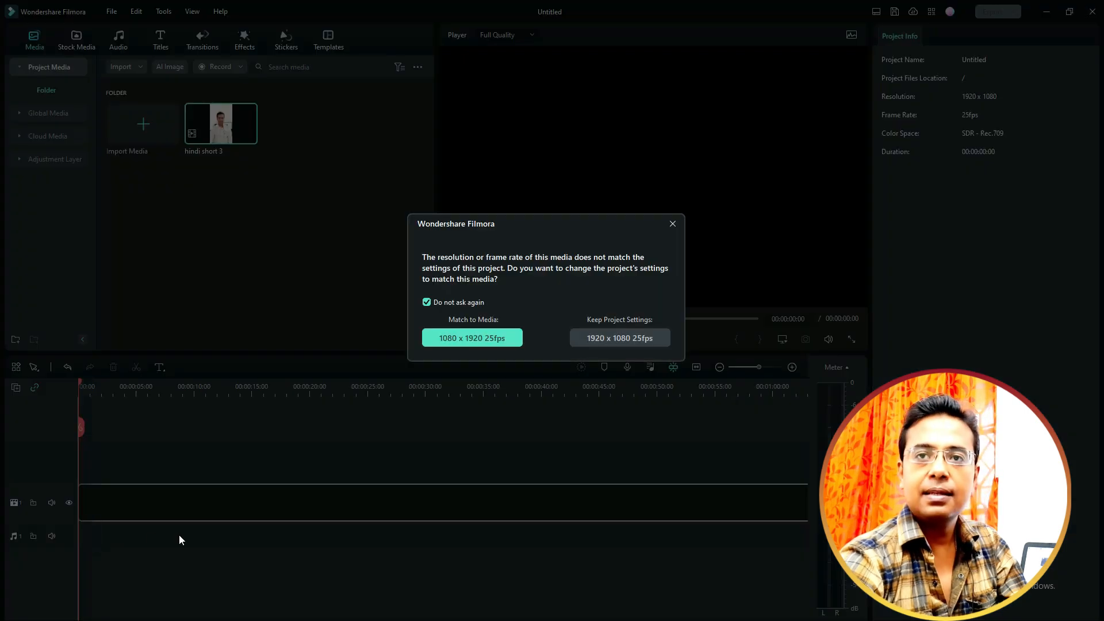
click(618, 339)
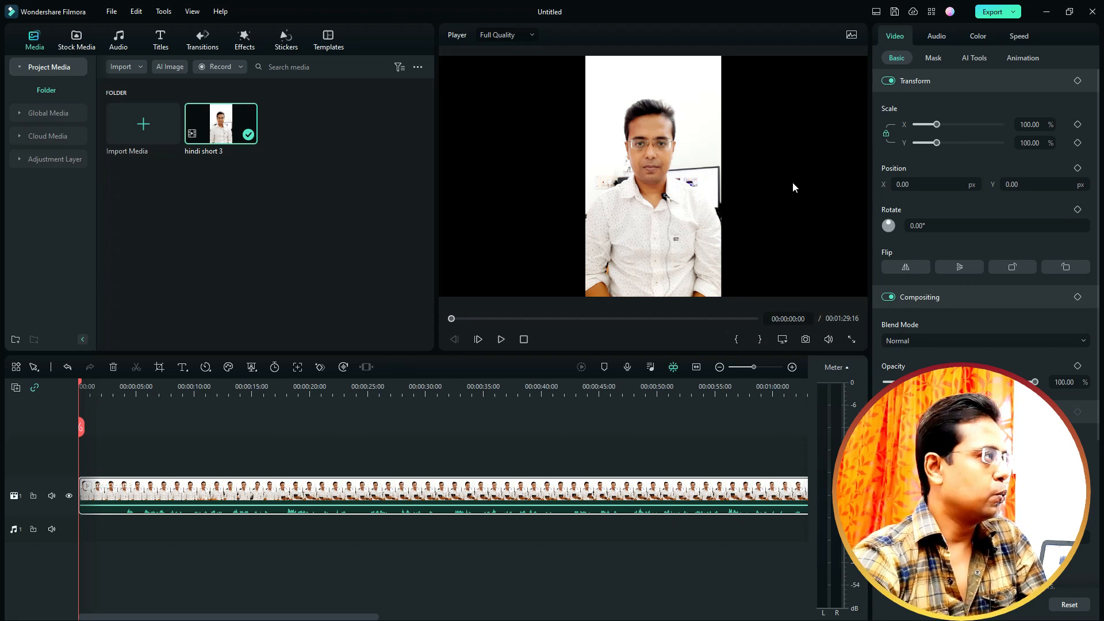
Search the video effects for "background blur".
click(249, 44)
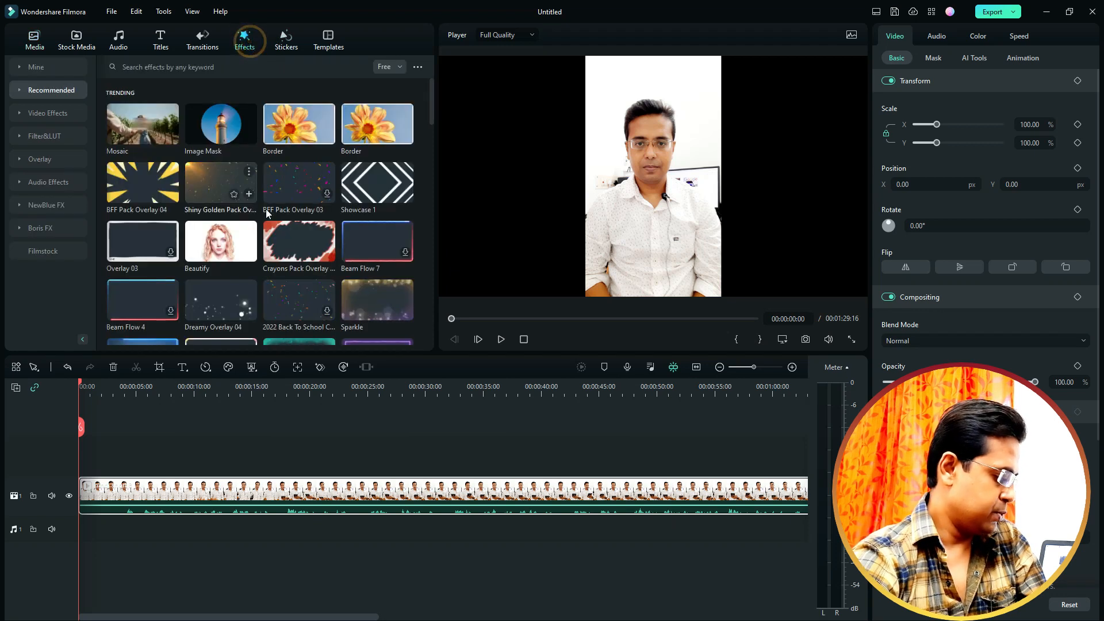
click(178, 66)
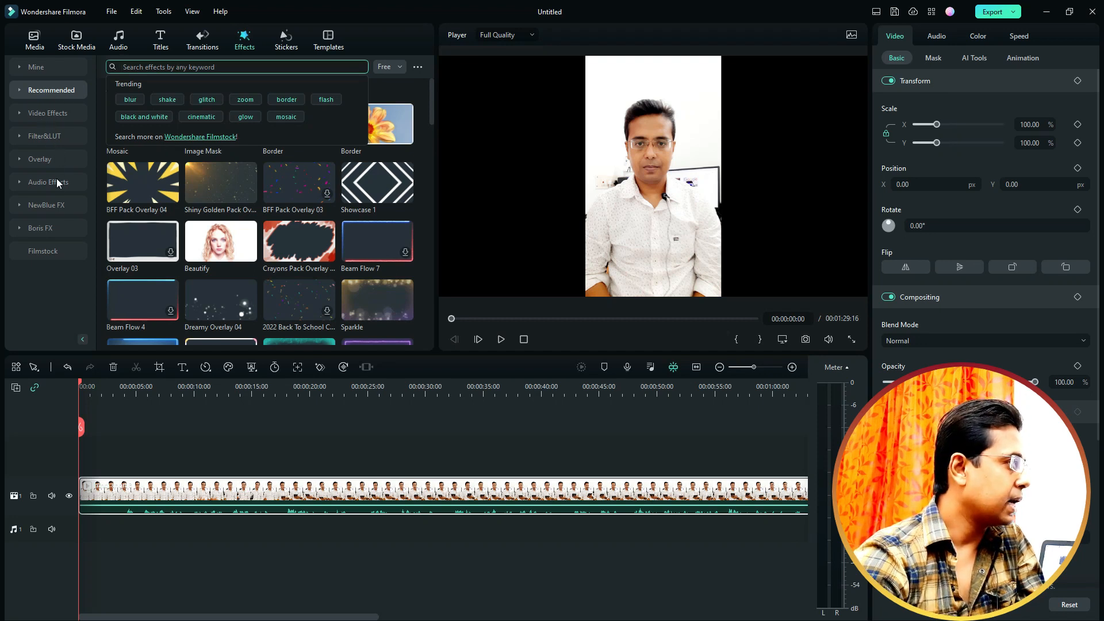
click(55, 115)
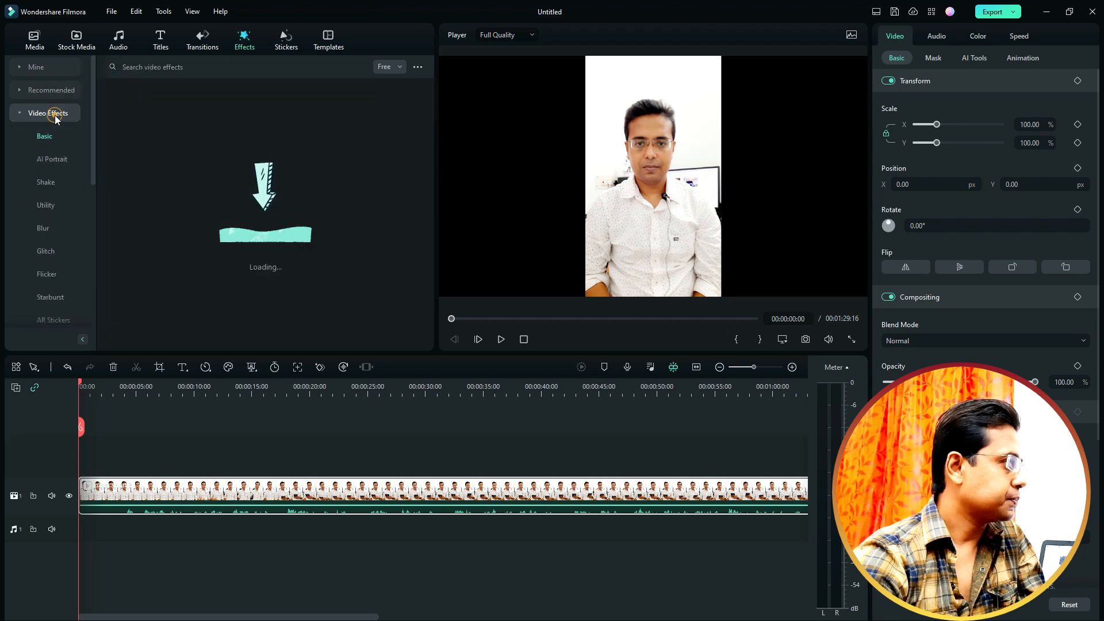
click(50, 206)
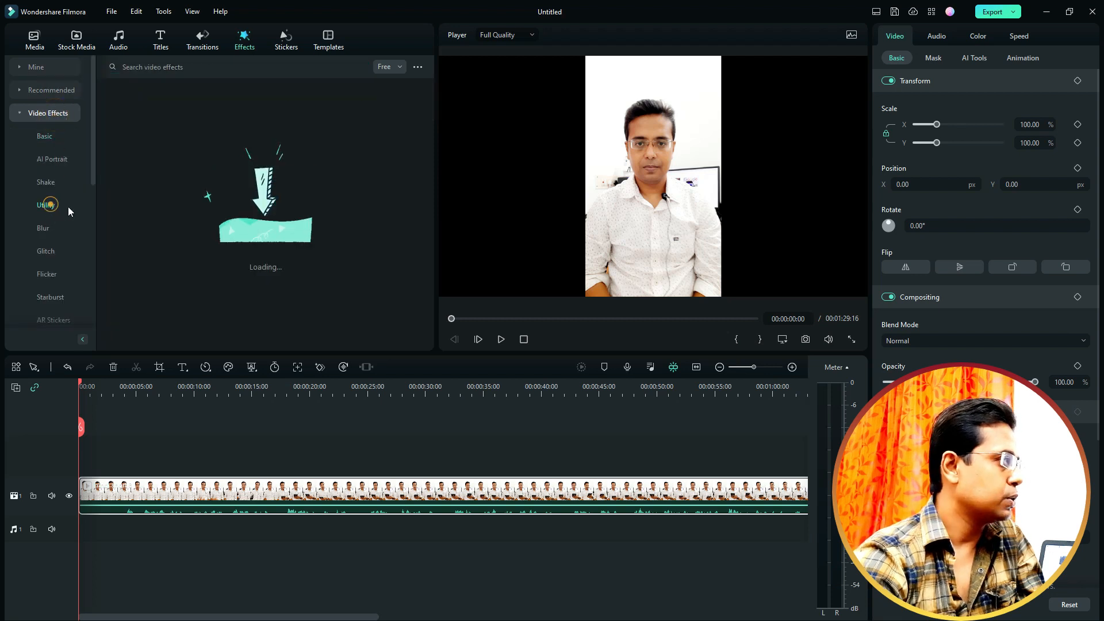
click(145, 67)
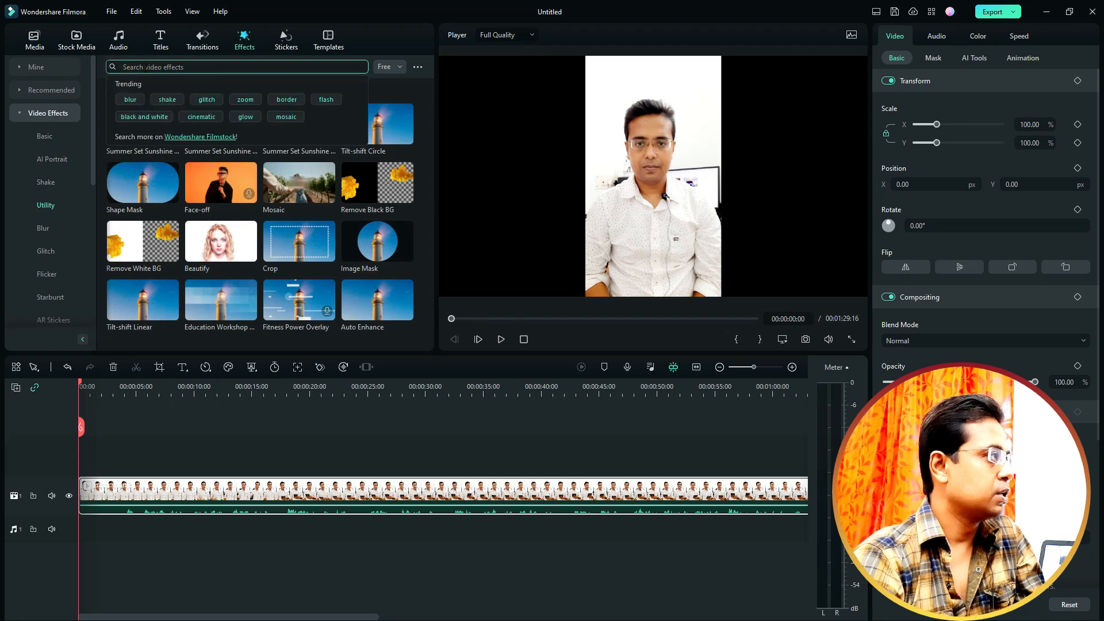
text(backgro)
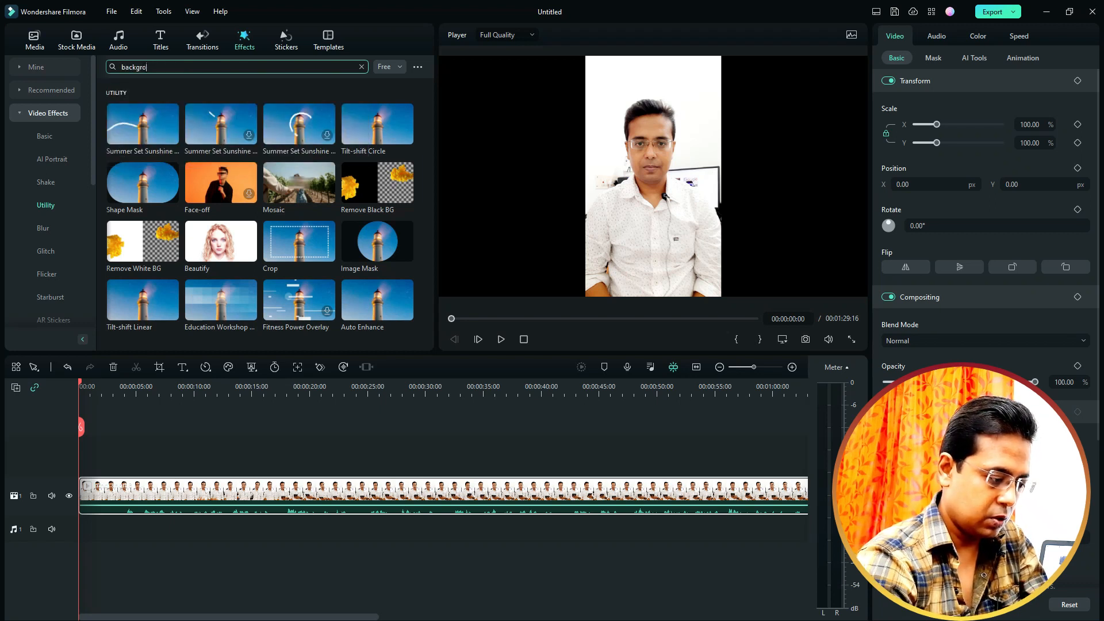
text(und)
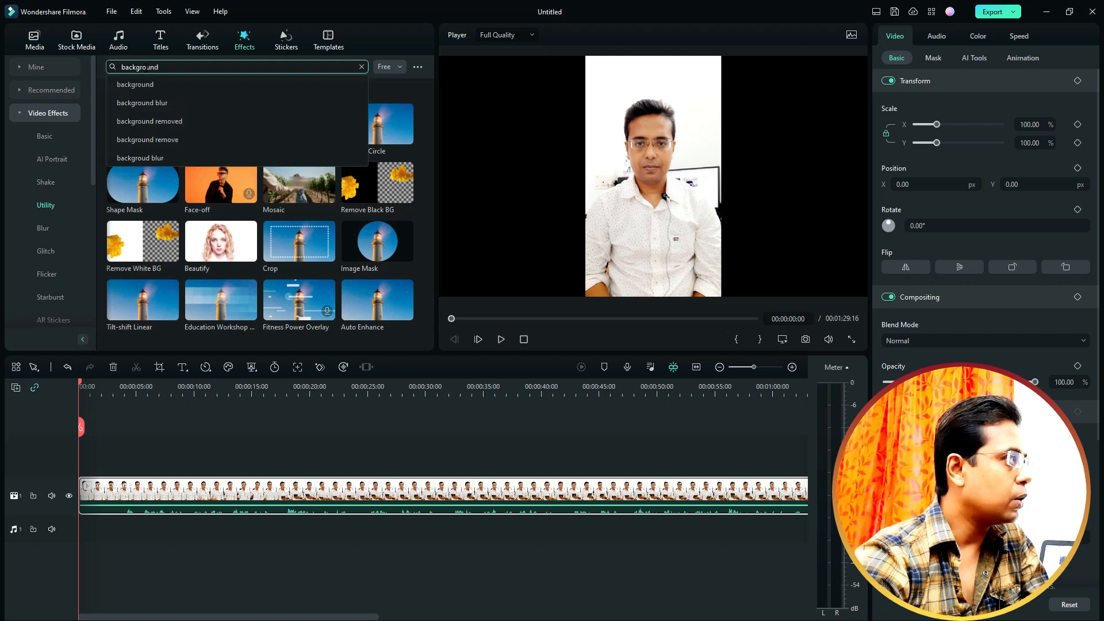
click(174, 102)
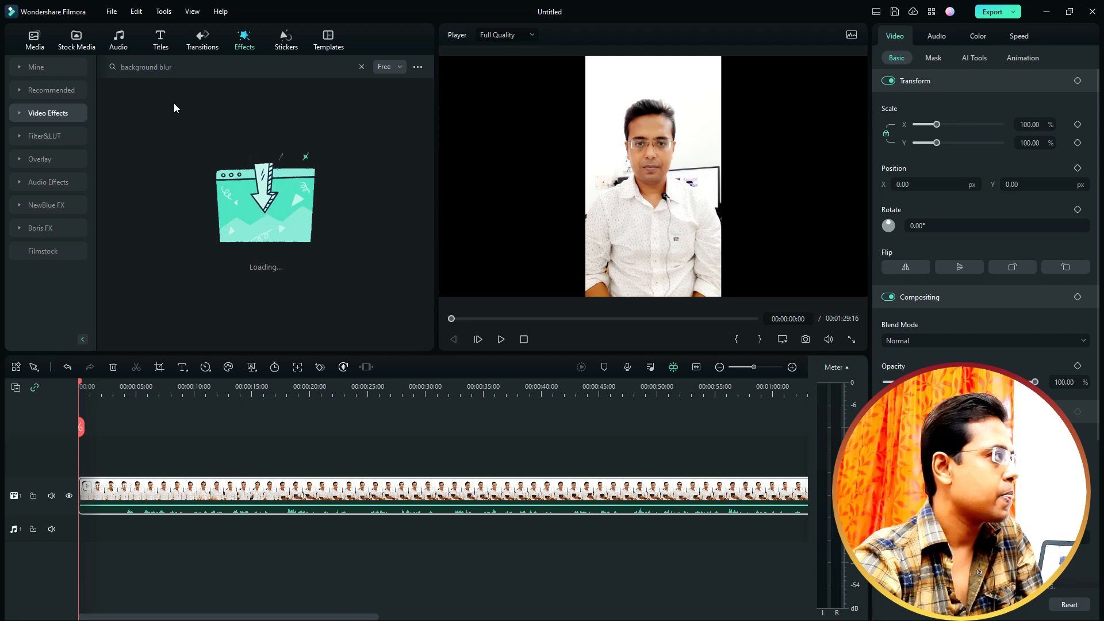
mouse_move(175, 109)
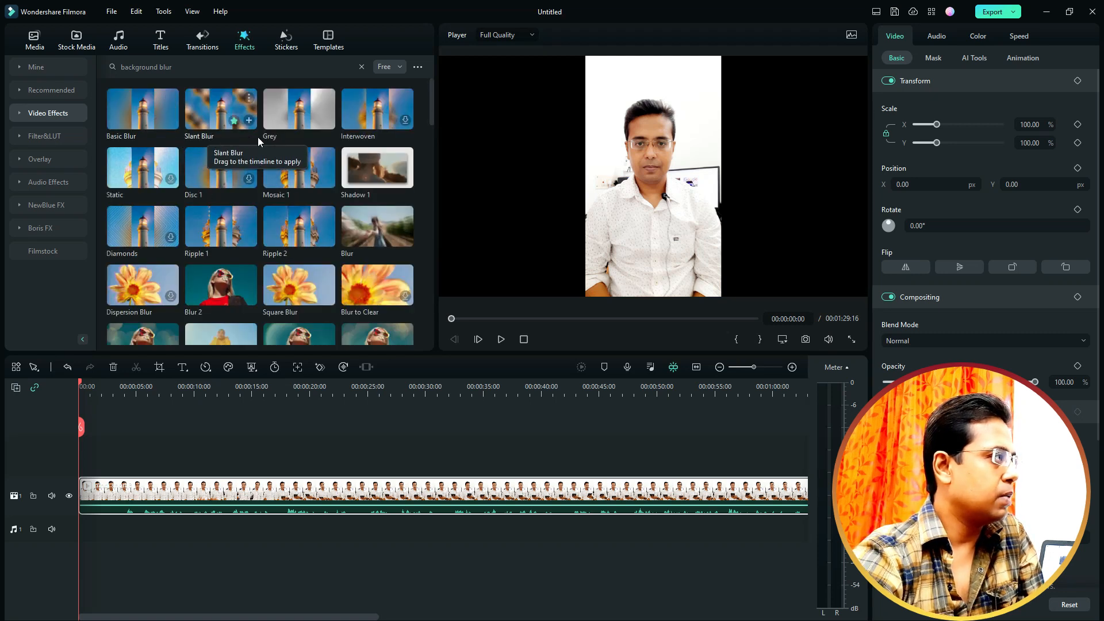
Add the Basic Blur effect above the start of the clip, extend it to about 8 seconds, and preview it.
drag(140, 112, 95, 532)
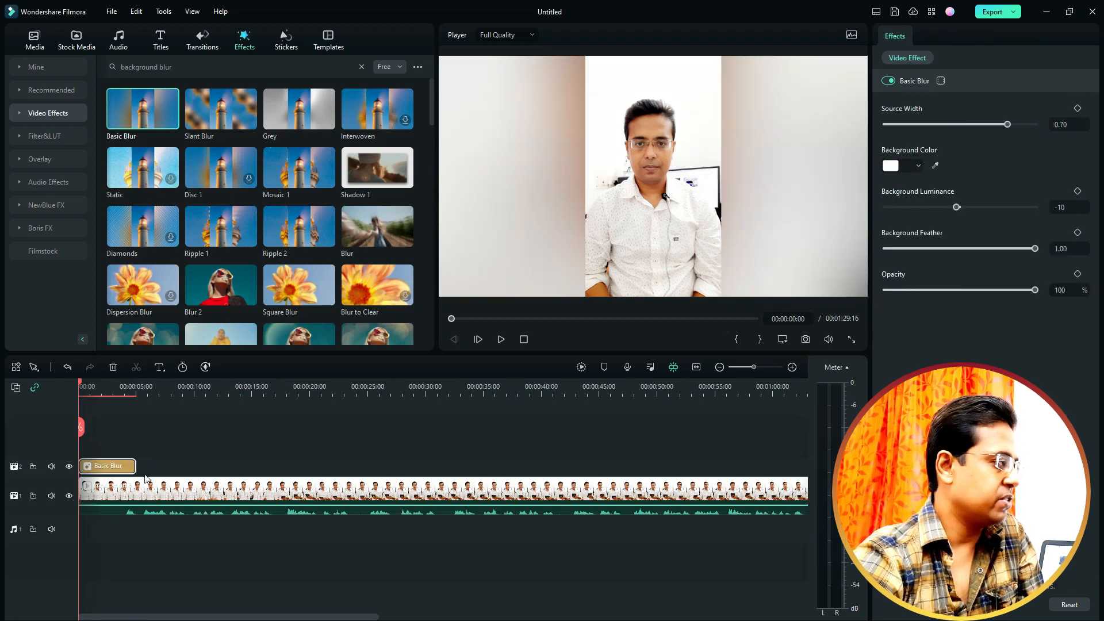
drag(136, 466, 174, 466)
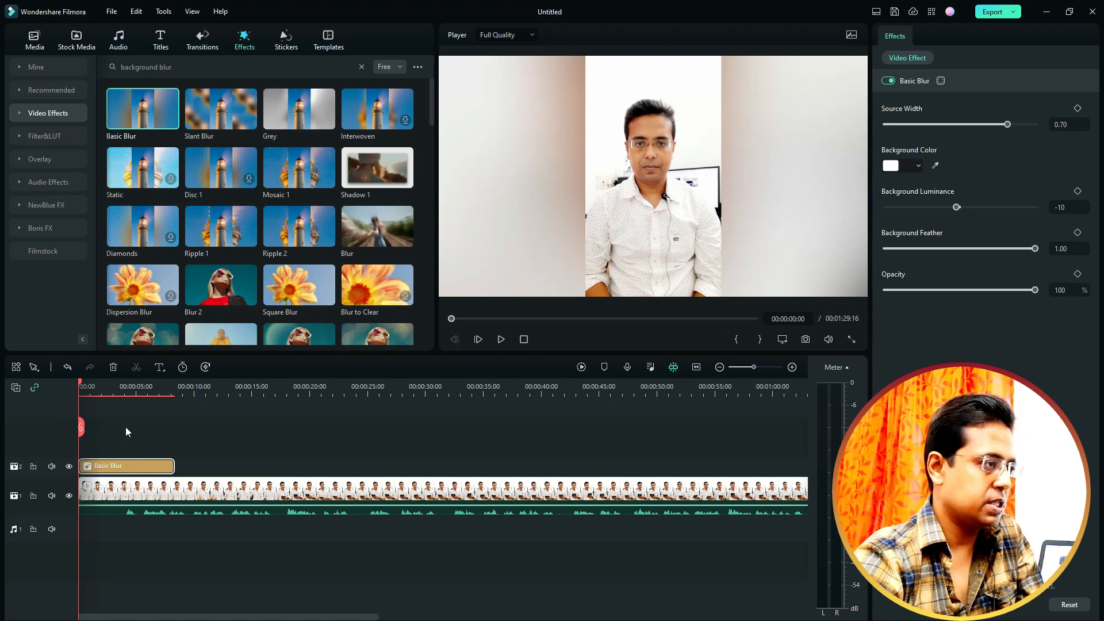
key(space)
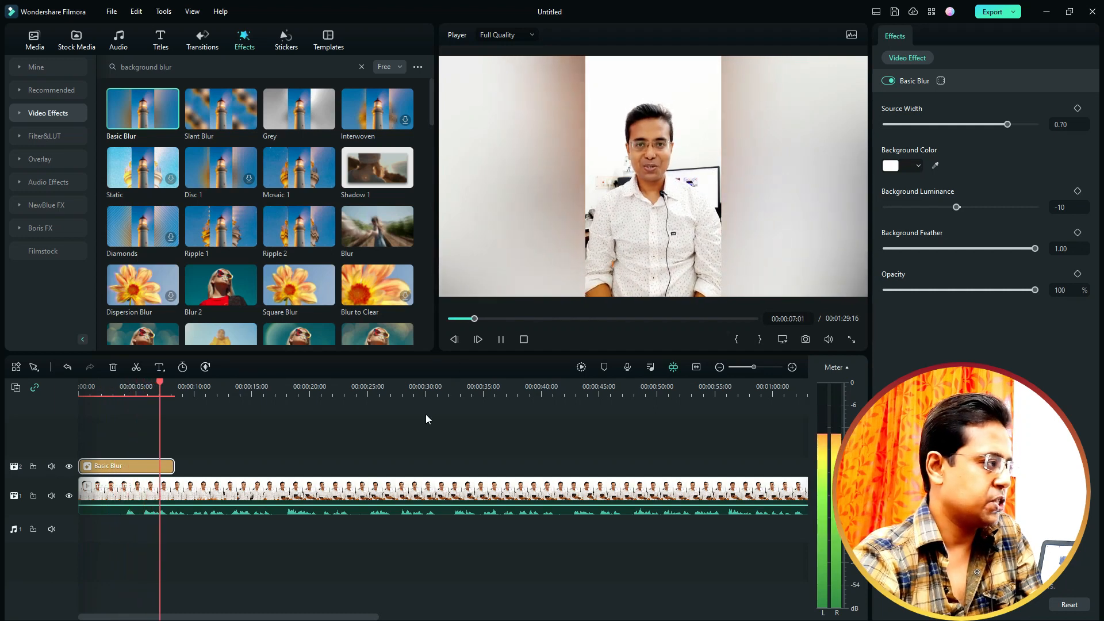
key(space)
Add the Slant Blur and Grey effects in sequence after Basic Blur on the same track and preview them.
drag(218, 121, 234, 467)
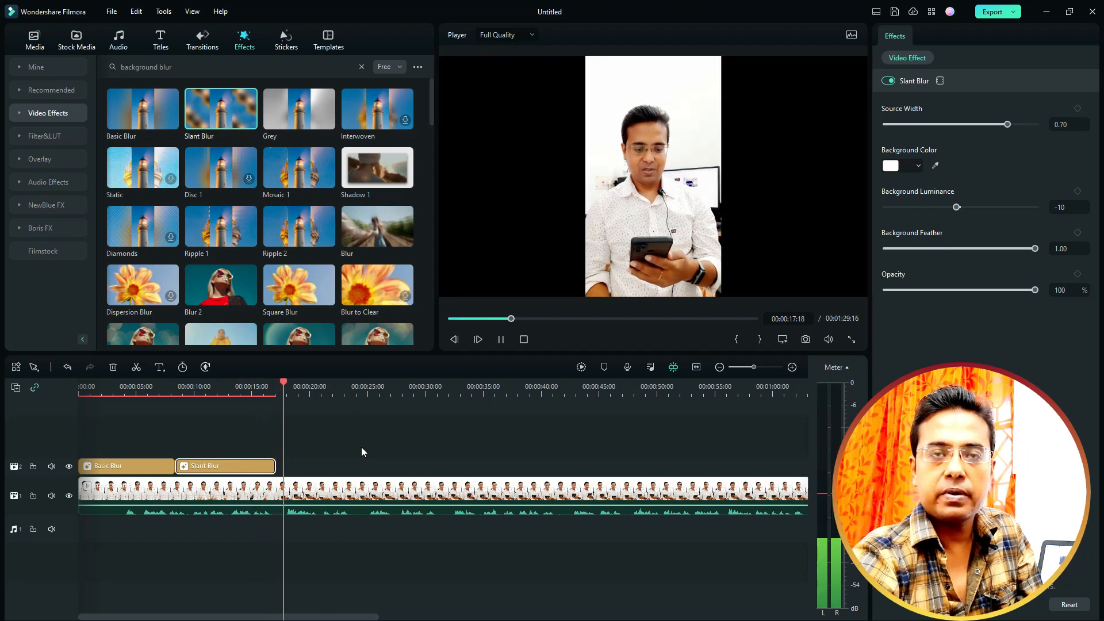
mouse_move(294, 119)
mouse_down()
mouse_move(337, 490)
mouse_move(287, 481)
mouse_up()
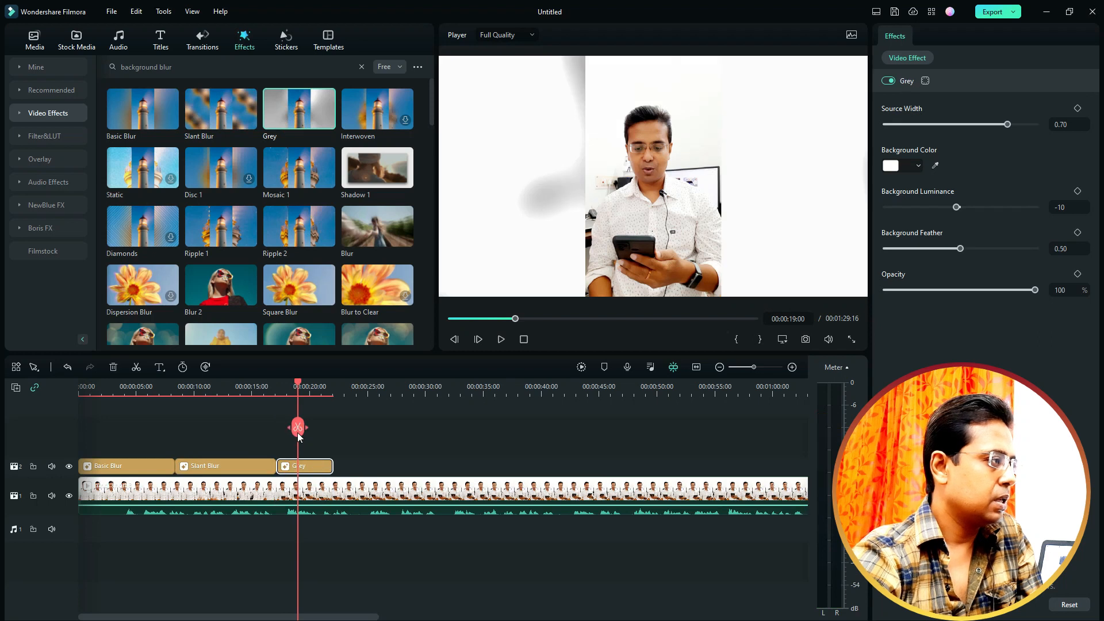
drag(297, 384, 271, 385)
key(space)
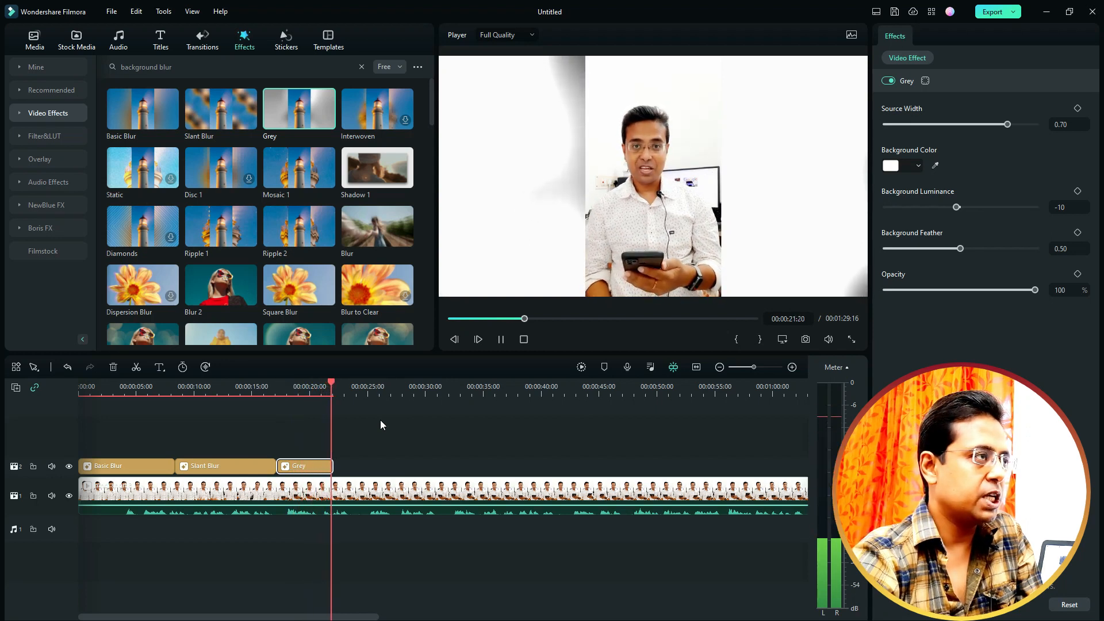
key(space)
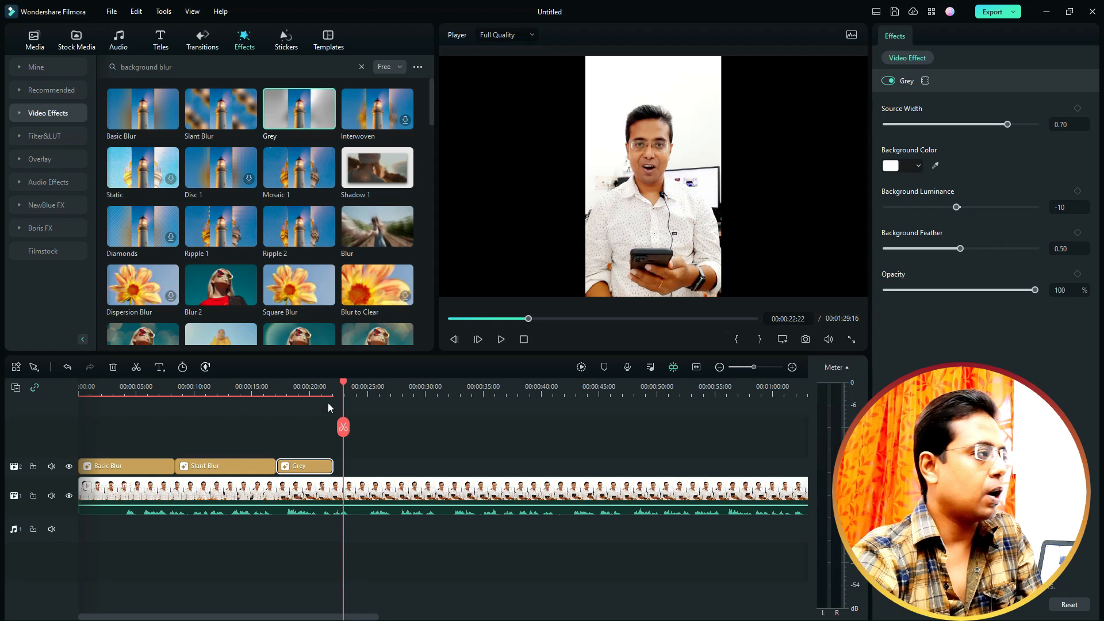
Play the timeline from near the start through the Grey effect to review all three background effects.
drag(344, 385, 95, 435)
key(space)
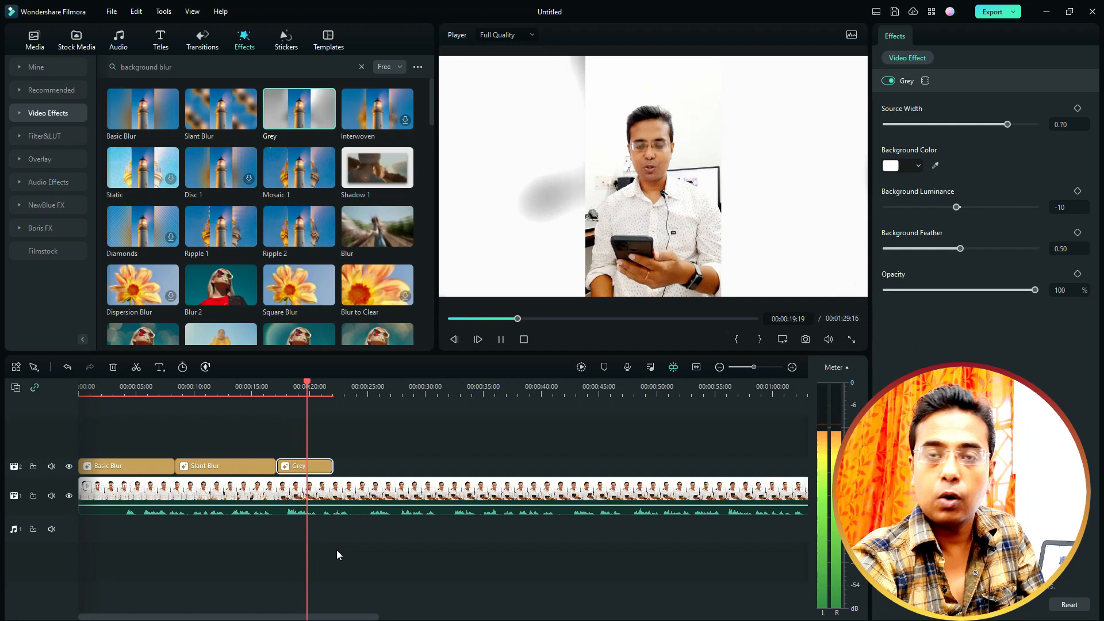
key(space)
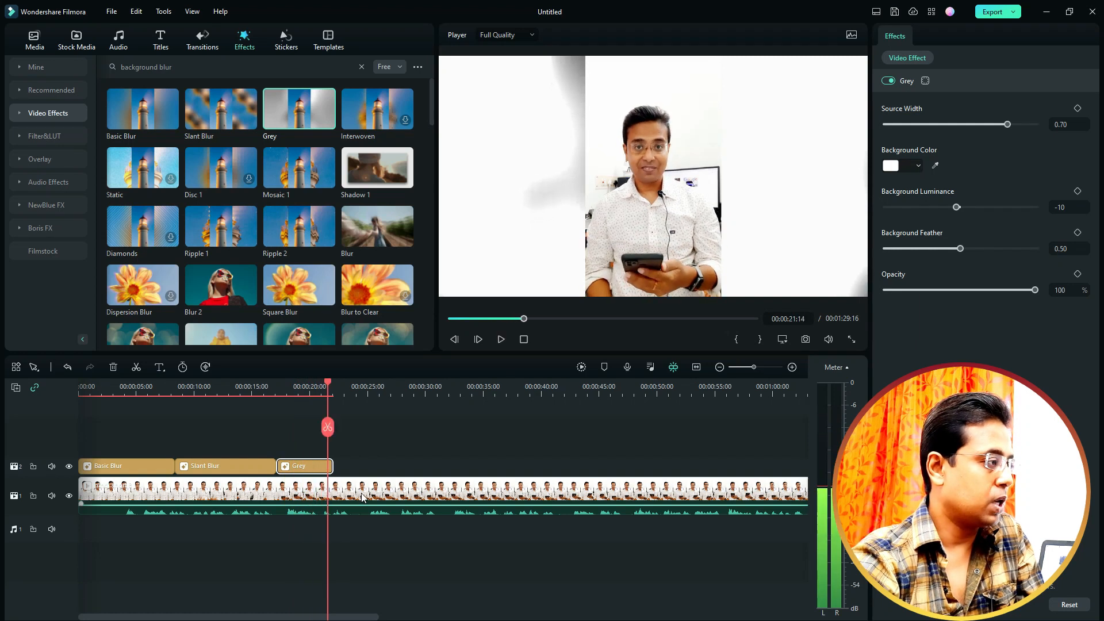
Delete the video clip and all the blur effects from the timeline.
click(361, 496)
key(Delete)
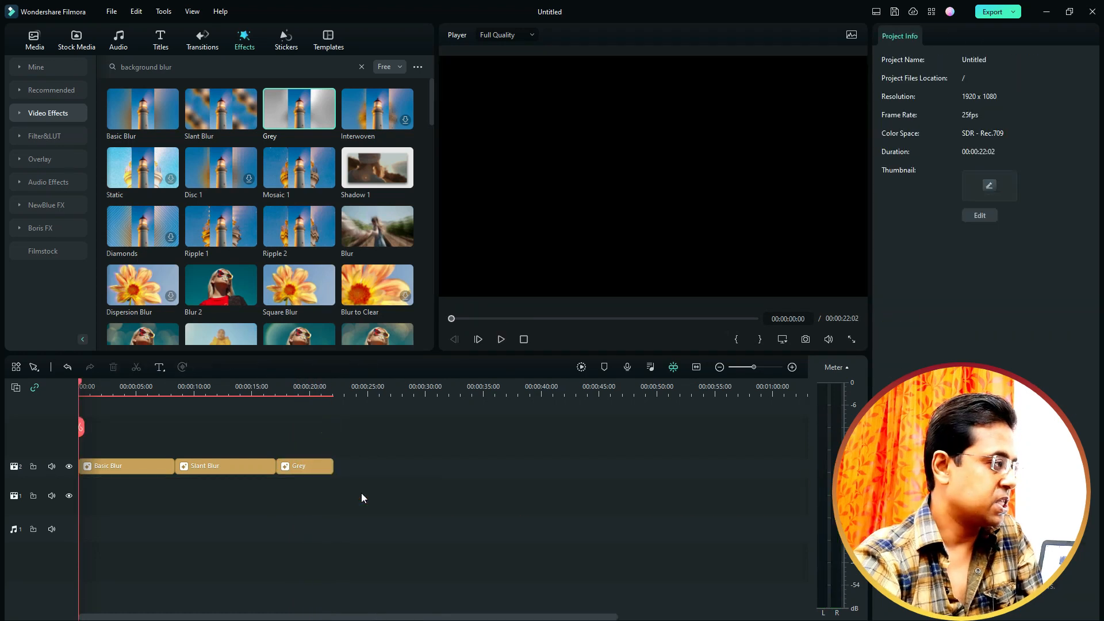
key(ctrl+a)
key(Delete)
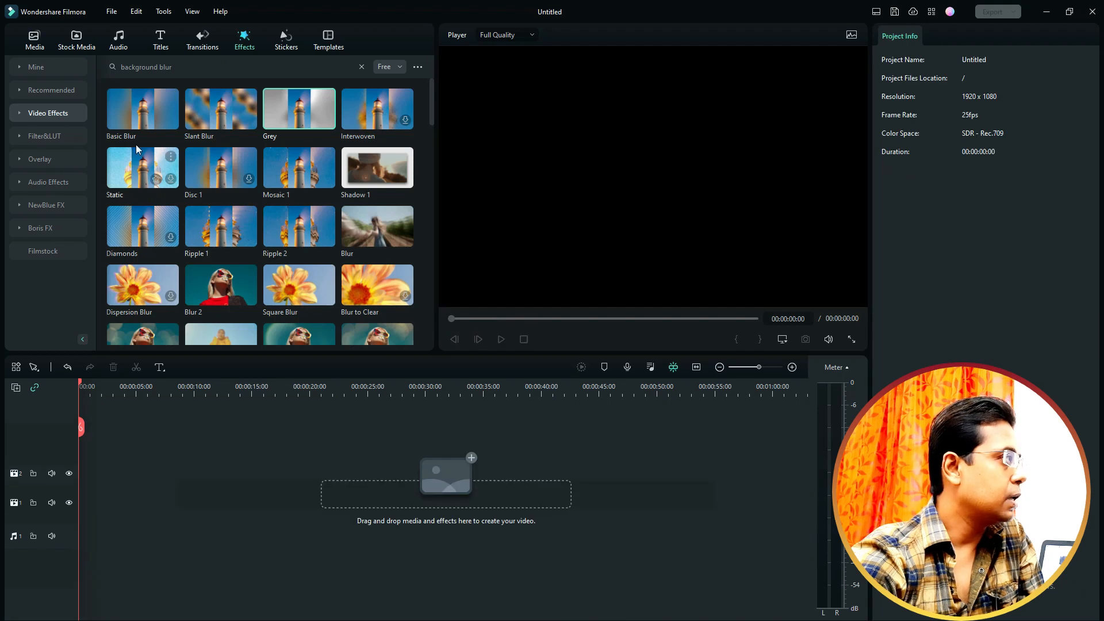
Add the videos "spoken 6 clip2" and "spoken 5" from the "spoken eng" folder one after the other on the first video track.
click(33, 50)
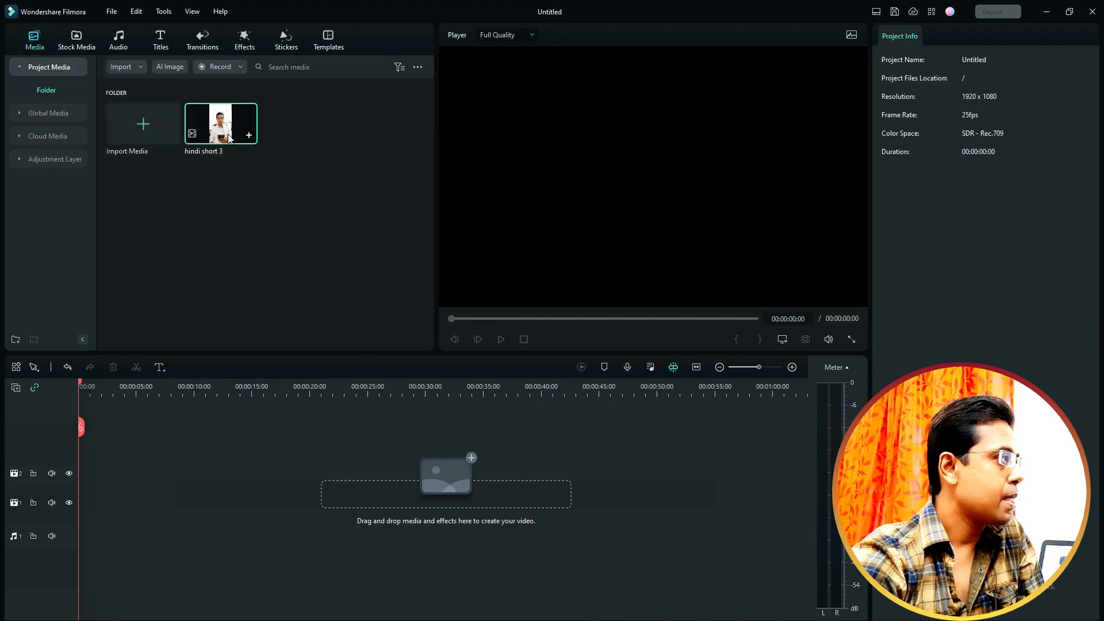
click(138, 136)
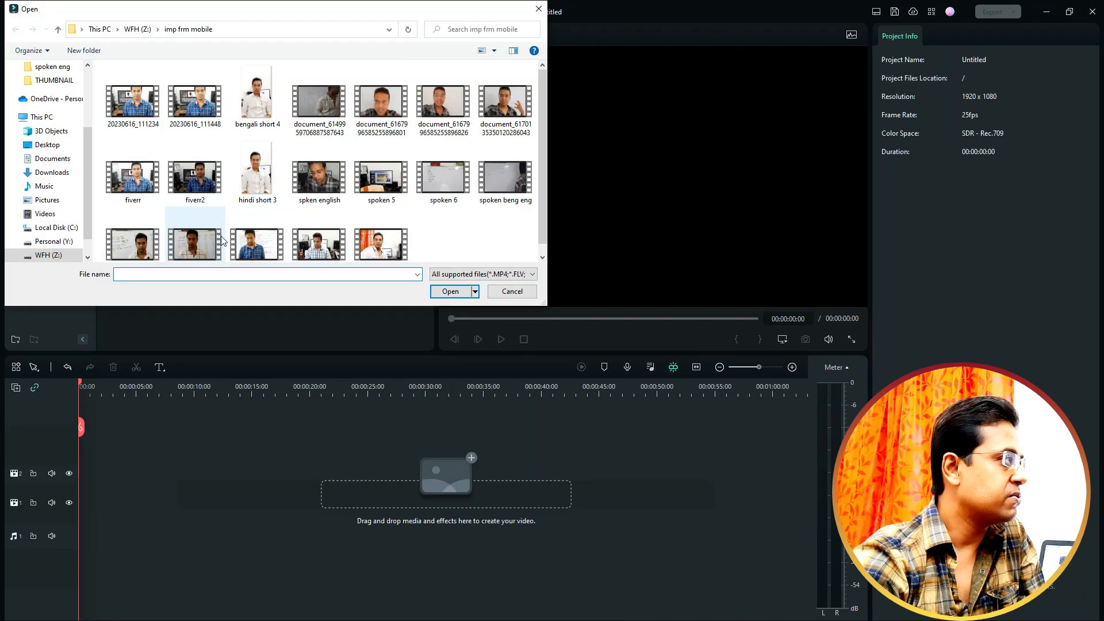
scroll(223, 241, down, 1)
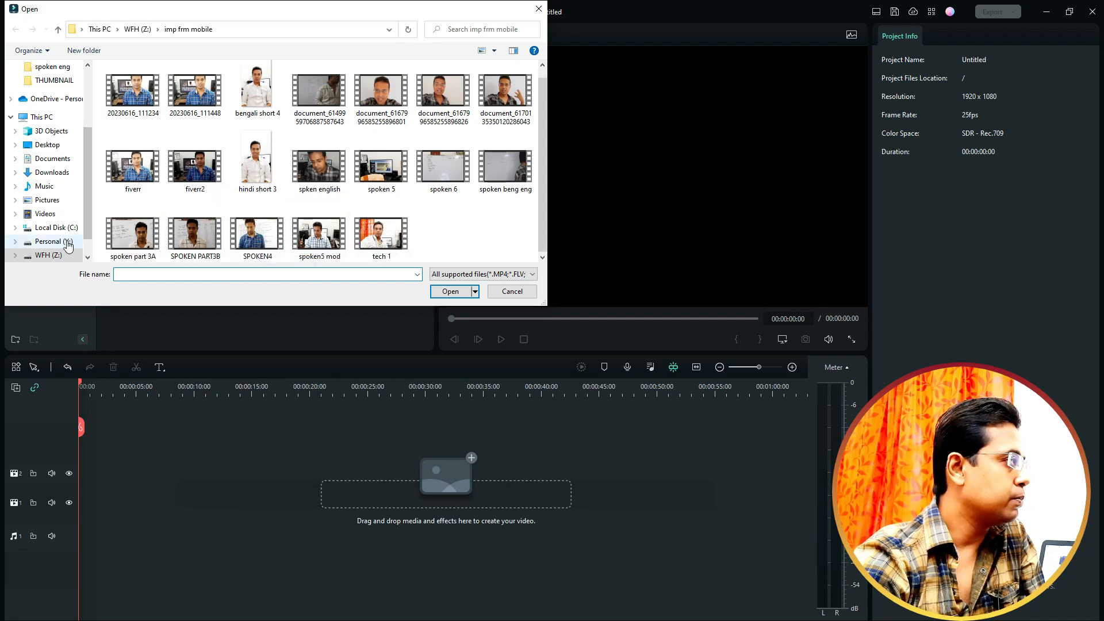
click(65, 229)
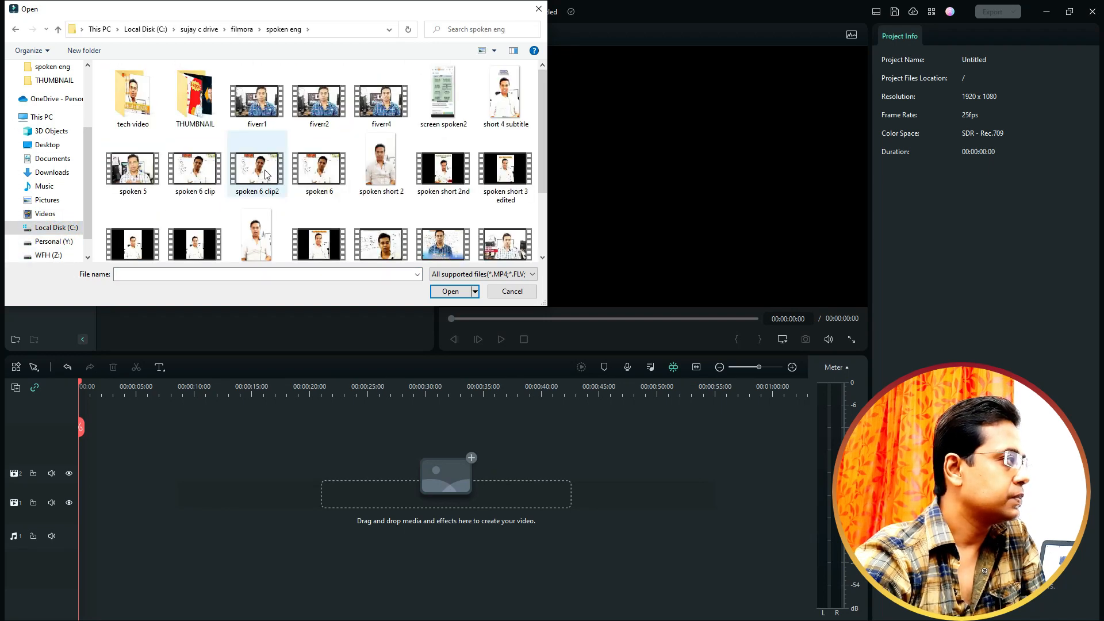
click(257, 170)
scroll(259, 199, down, 1)
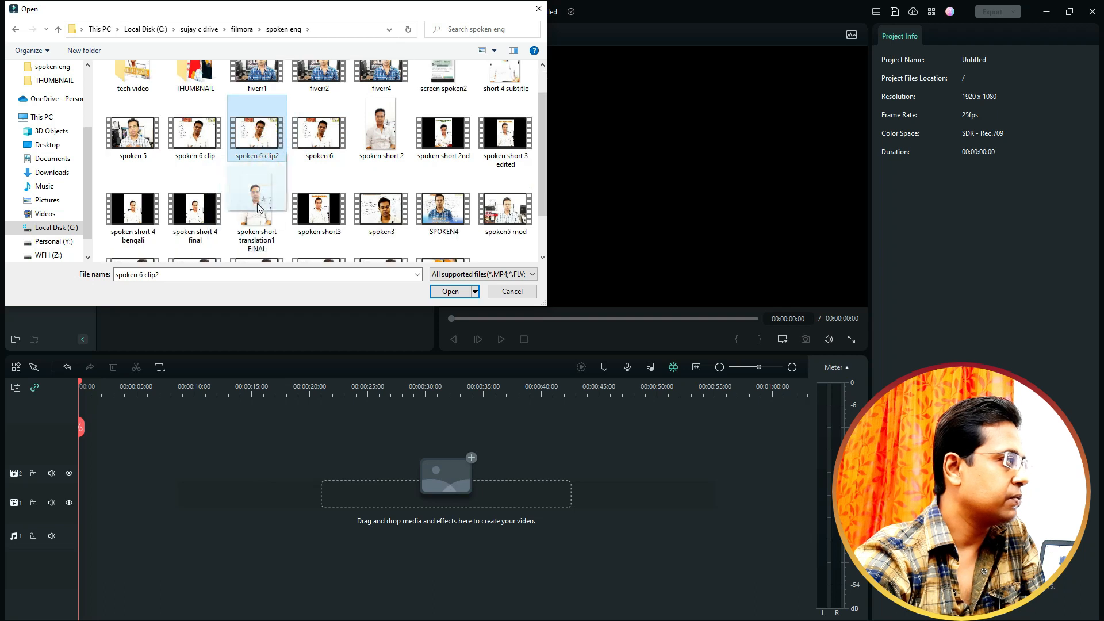
drag(259, 198, 88, 506)
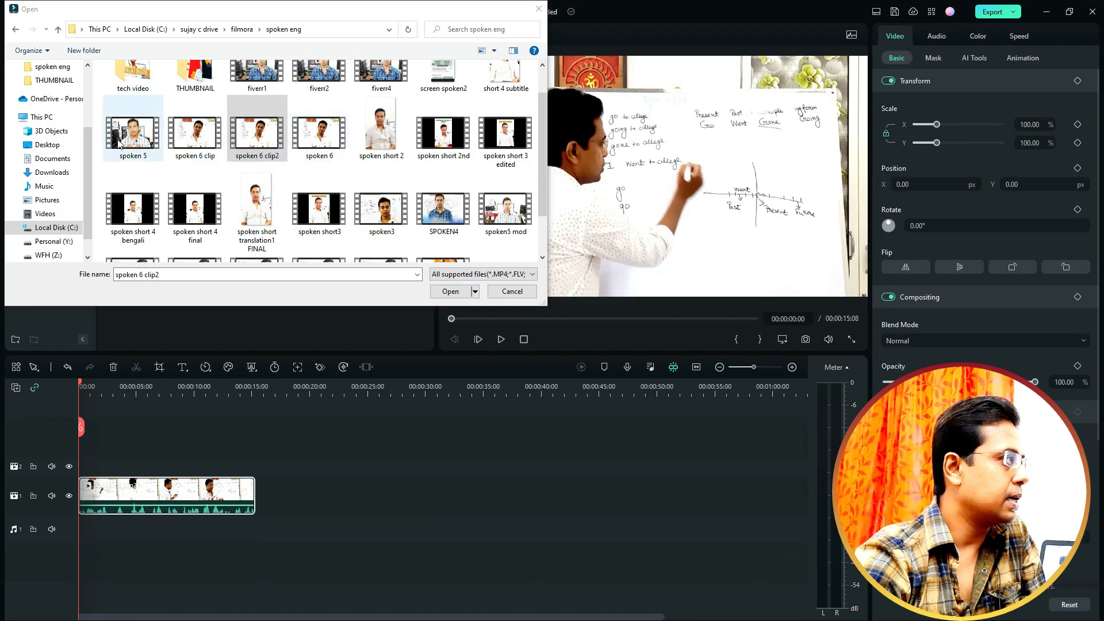
drag(131, 136, 259, 495)
click(538, 11)
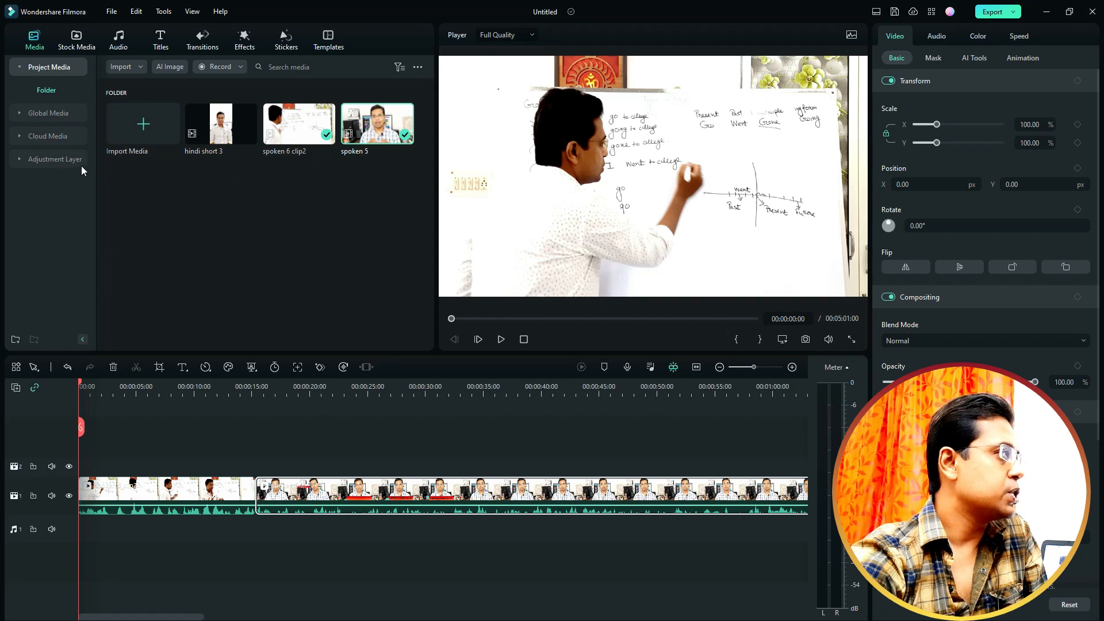
Search the video effects library for "tilt shift".
click(253, 41)
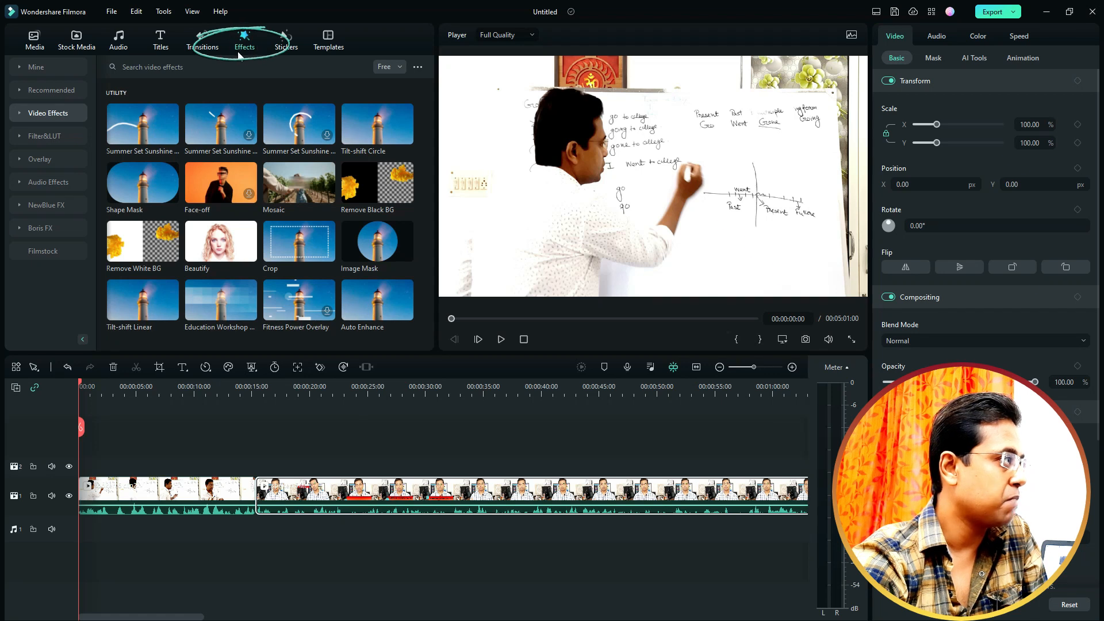
click(148, 67)
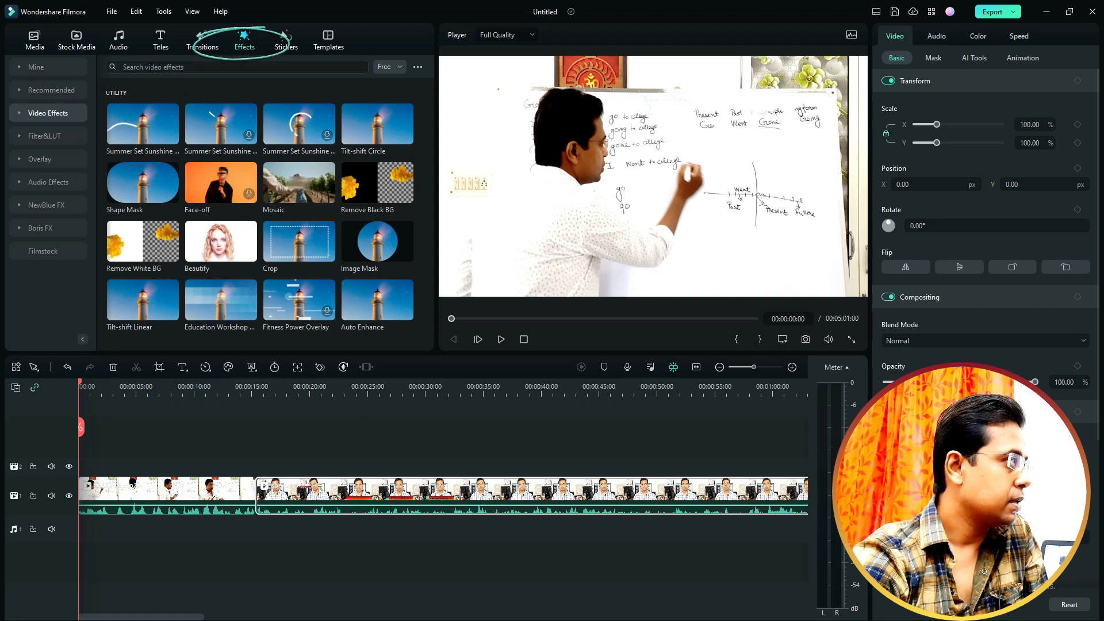
click(149, 66)
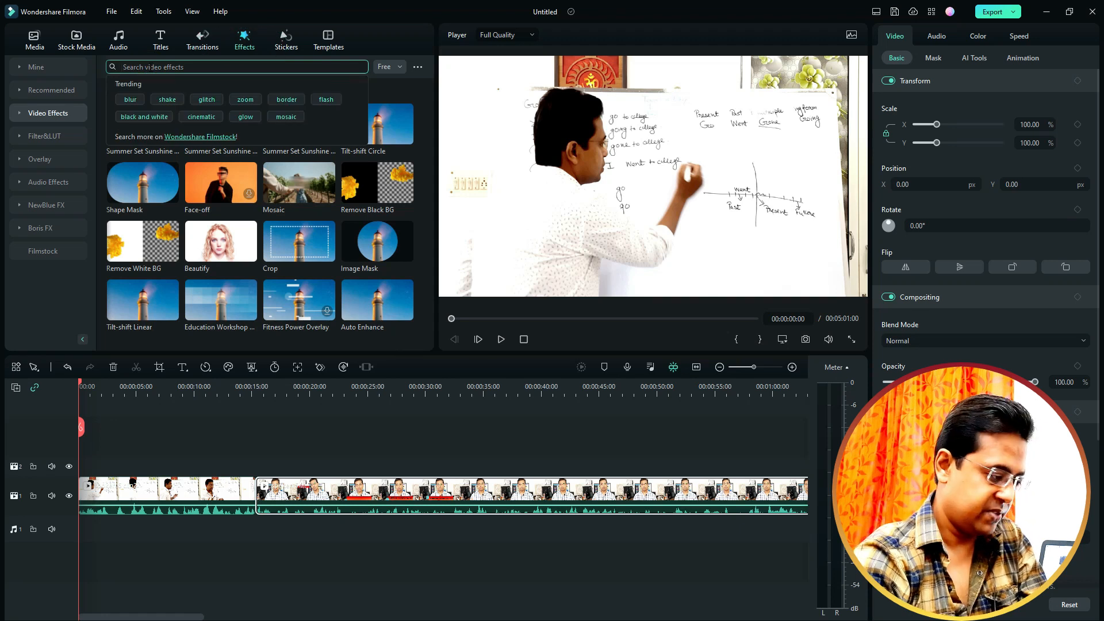
text(titl shift)
drag(145, 67, 115, 70)
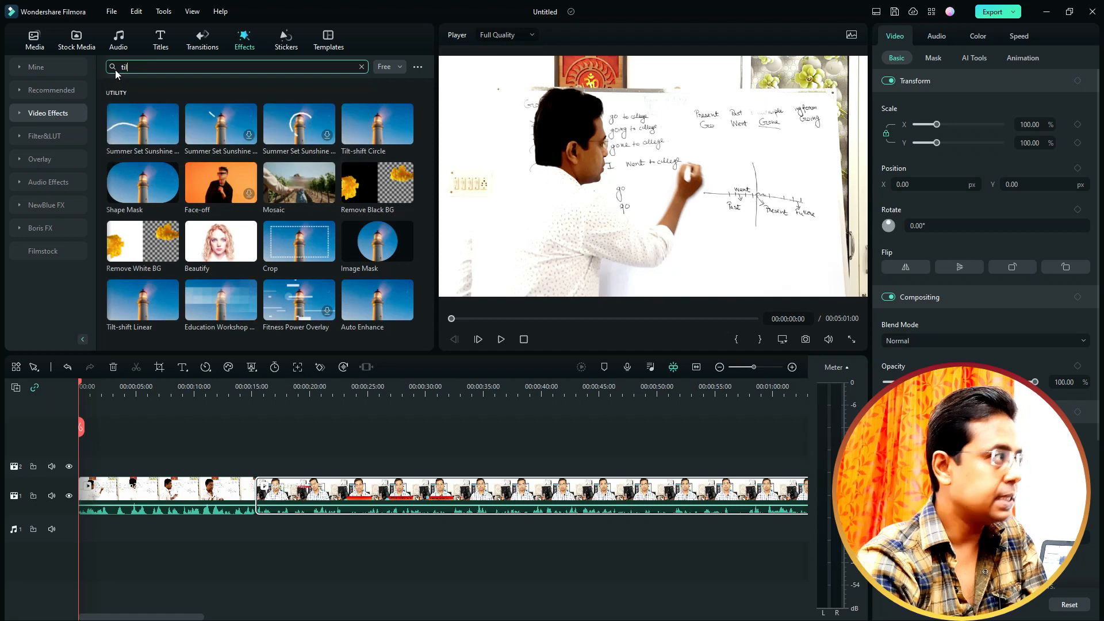
text(sh)
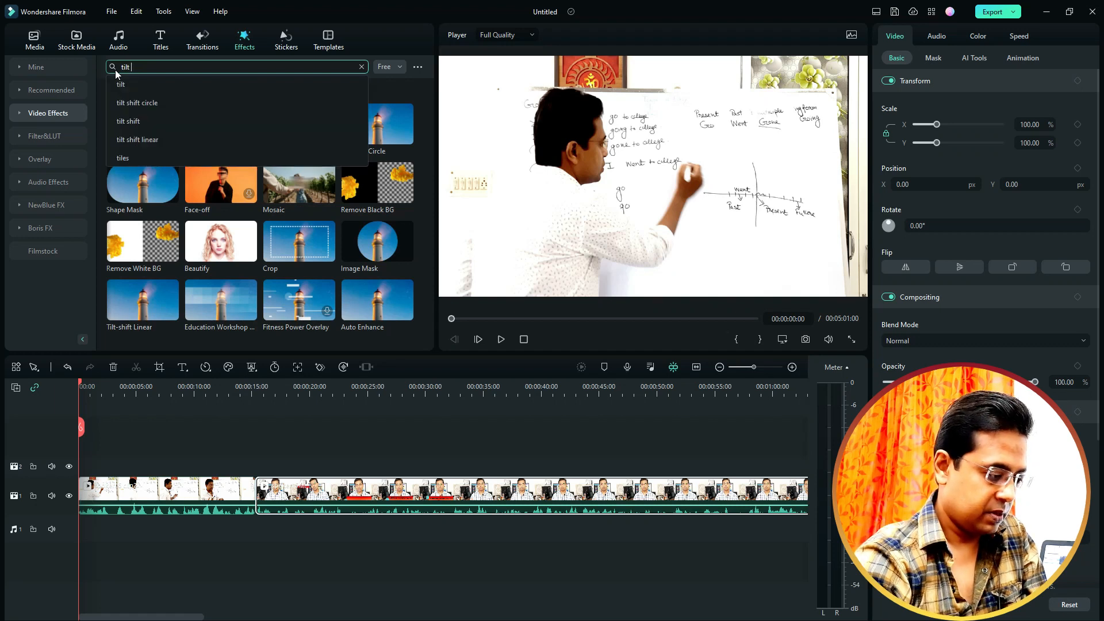
text(ift)
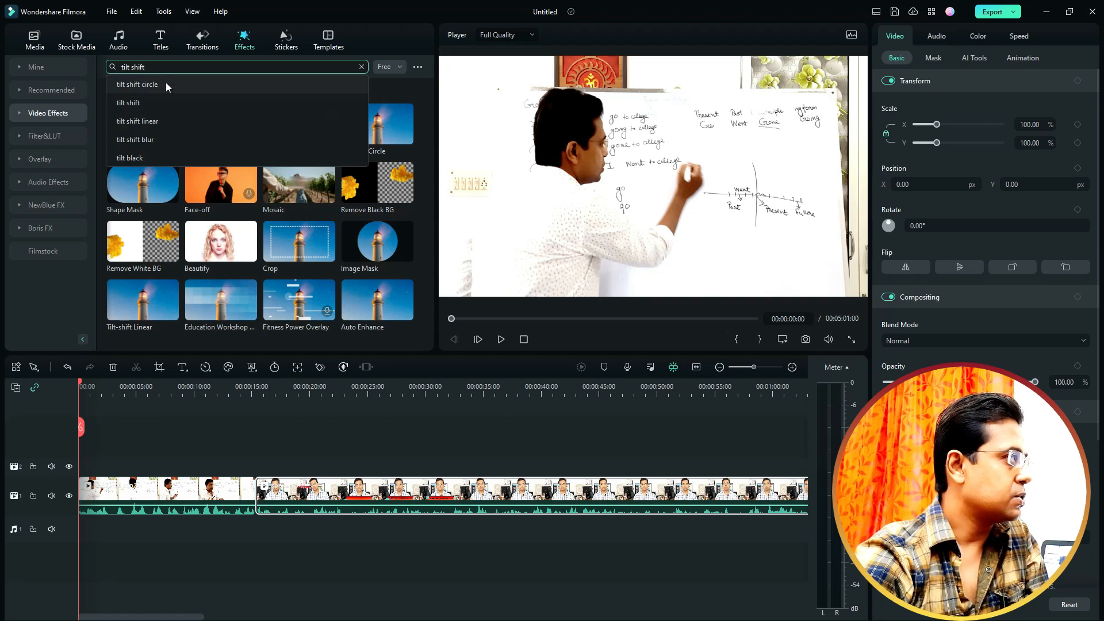
click(165, 103)
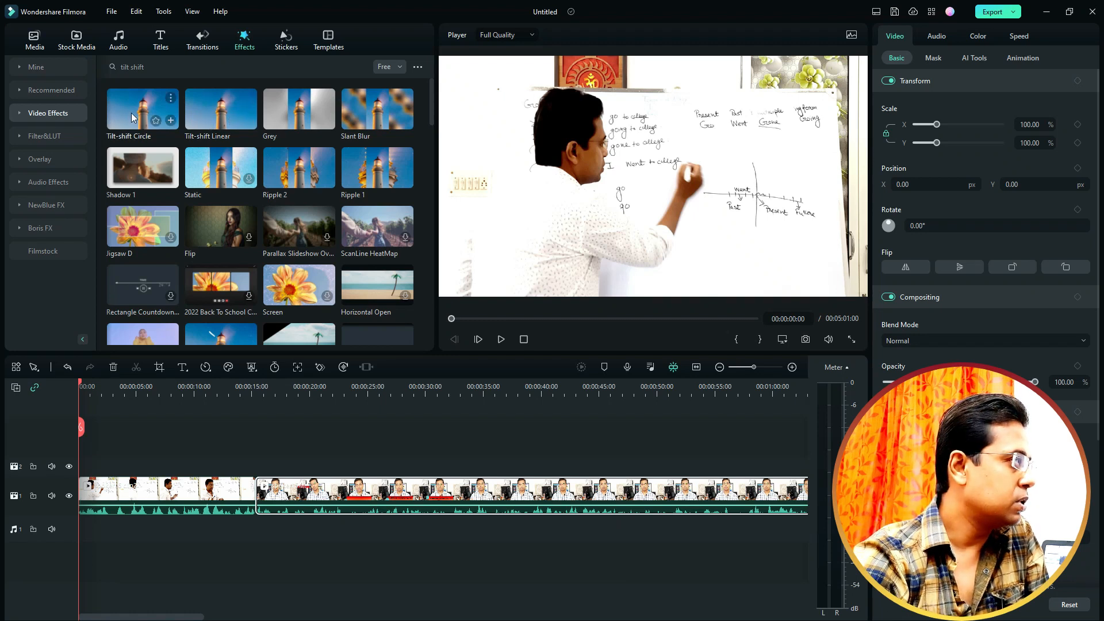
Add the Tilt-shift Circle effect on the second track over the "spoken 6 clip2" clip and preview it.
drag(132, 117, 257, 480)
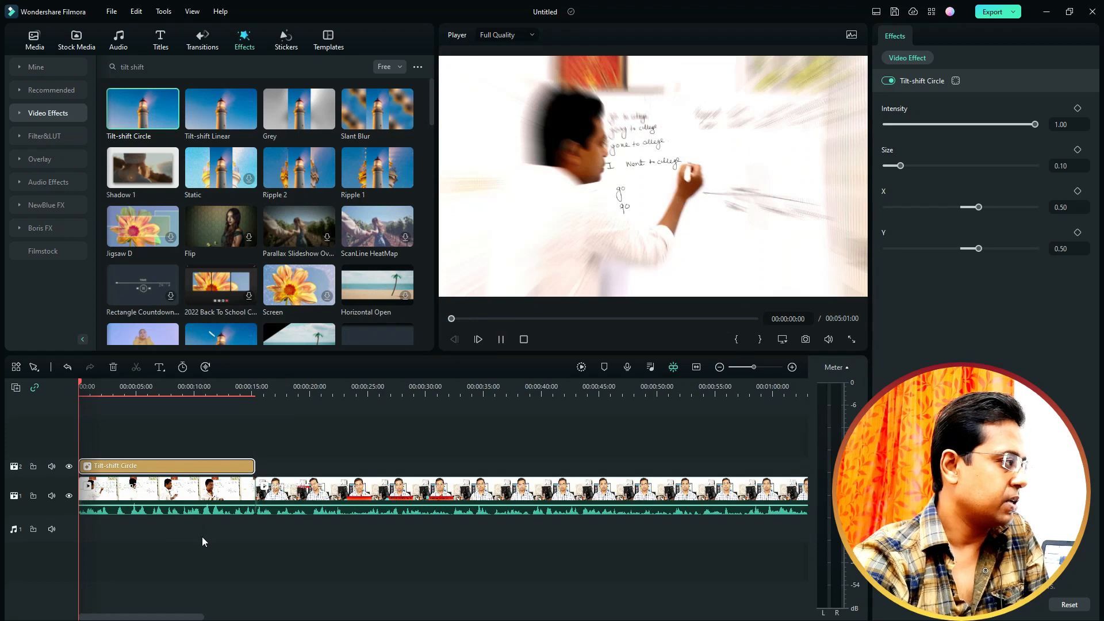
key(space)
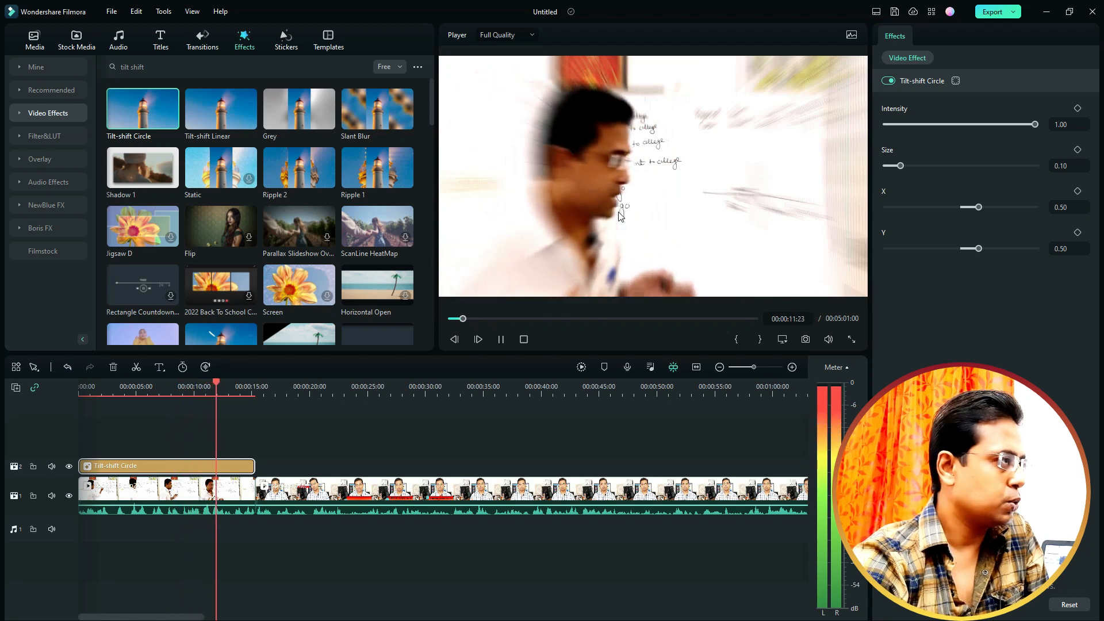
key(space)
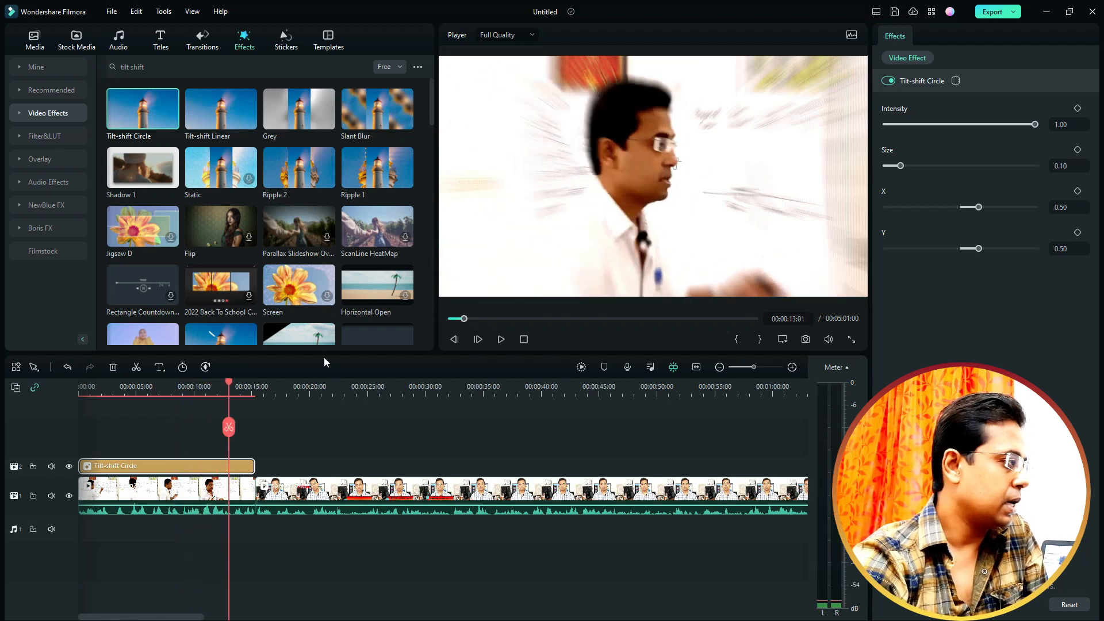
Enlarge and reposition the Tilt-shift Circle focus area in the preview to size 0.20, X 0.45 and Y 0.40.
click(144, 468)
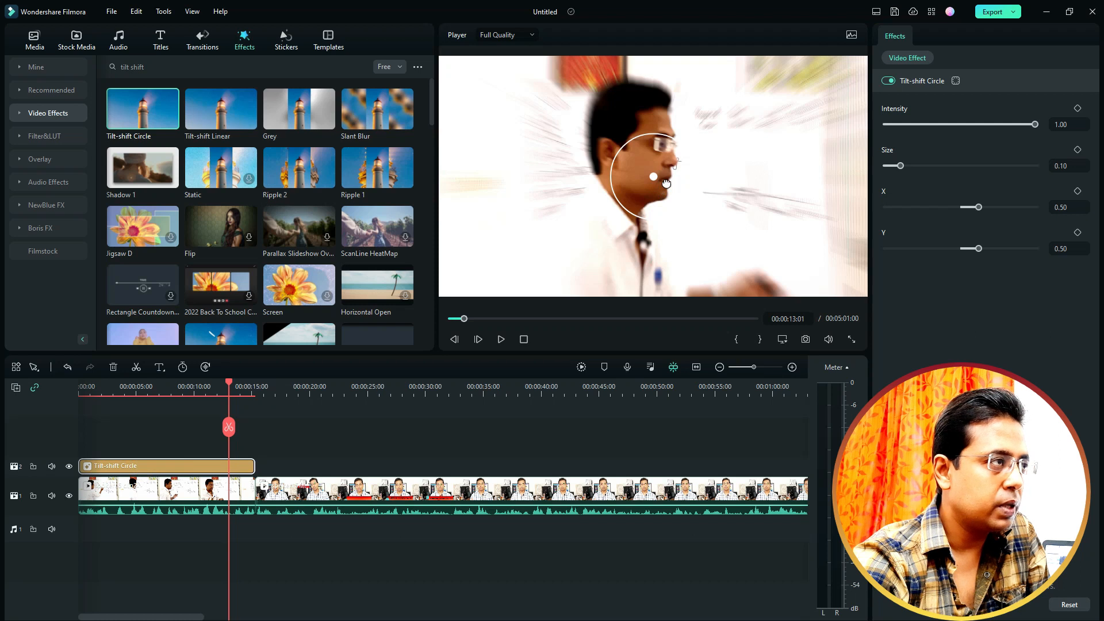
mouse_move(666, 183)
mouse_down()
mouse_move(650, 108)
mouse_move(648, 148)
mouse_move(626, 145)
mouse_move(694, 171)
mouse_move(673, 169)
mouse_up()
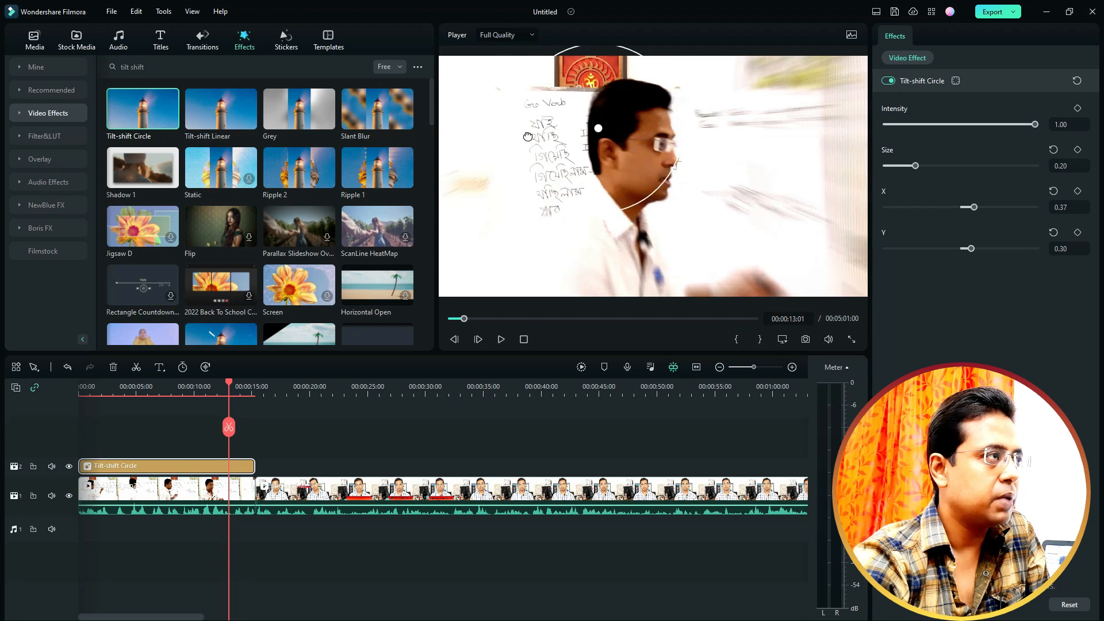
drag(586, 156, 624, 180)
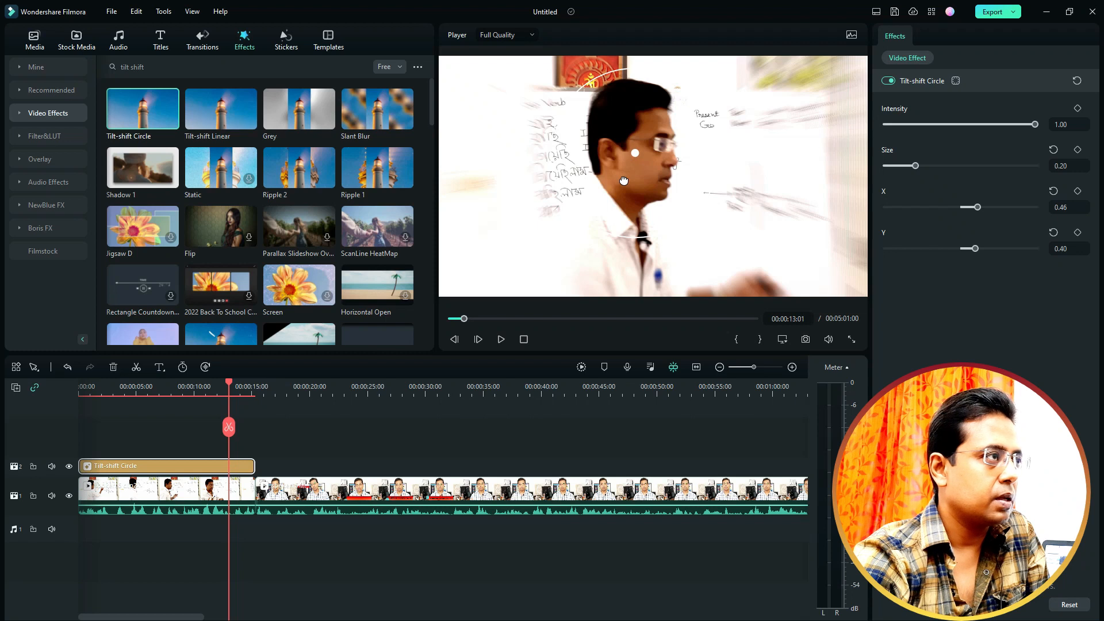
drag(624, 180, 621, 181)
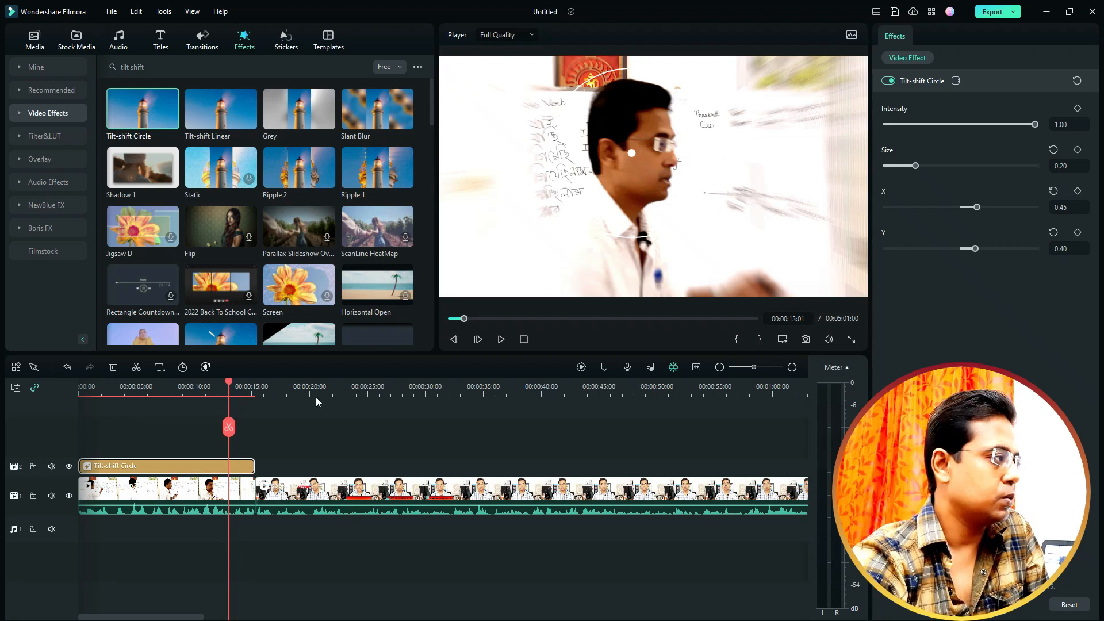
Play the first clip from its start to about 11 seconds and adjust the Tilt-shift Circle to size 0.29, X 0.38 and Y 0.44.
drag(230, 387, 65, 402)
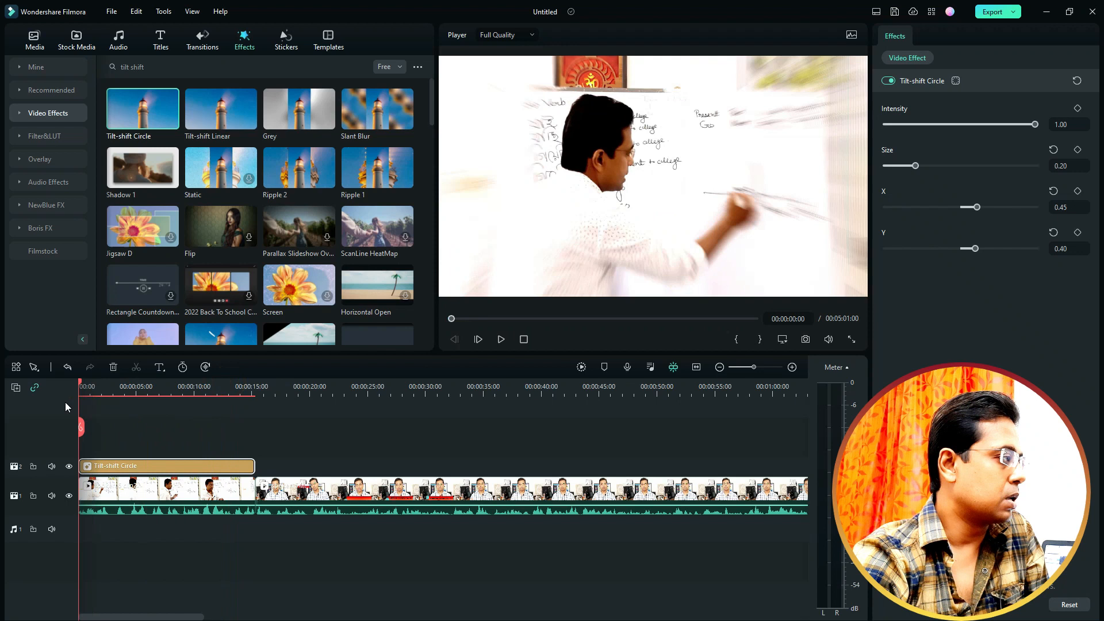
key(space)
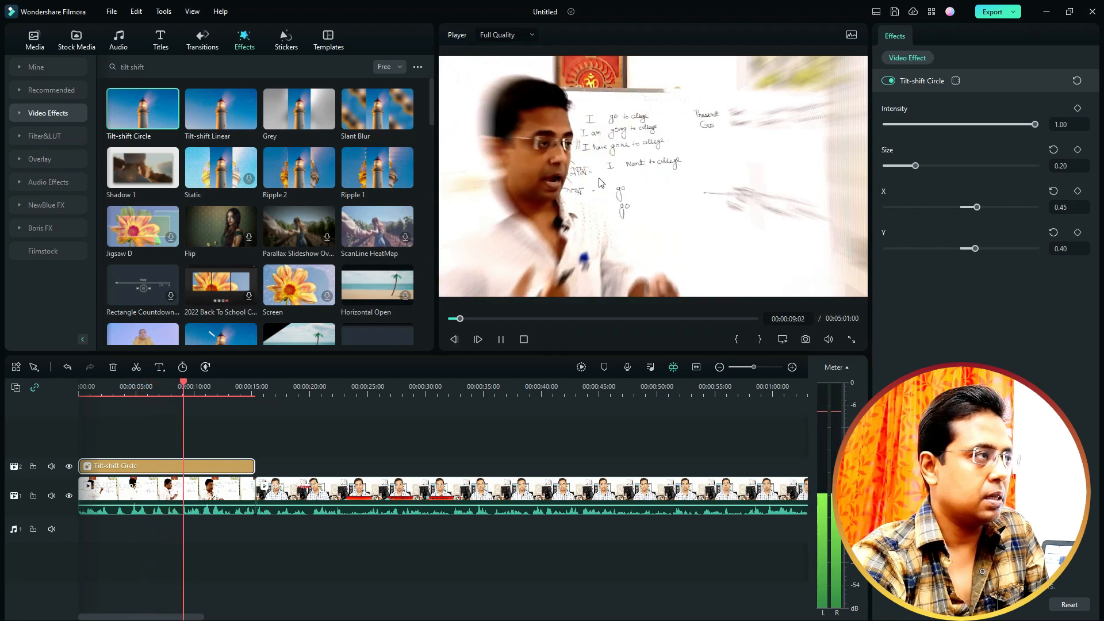
key(space)
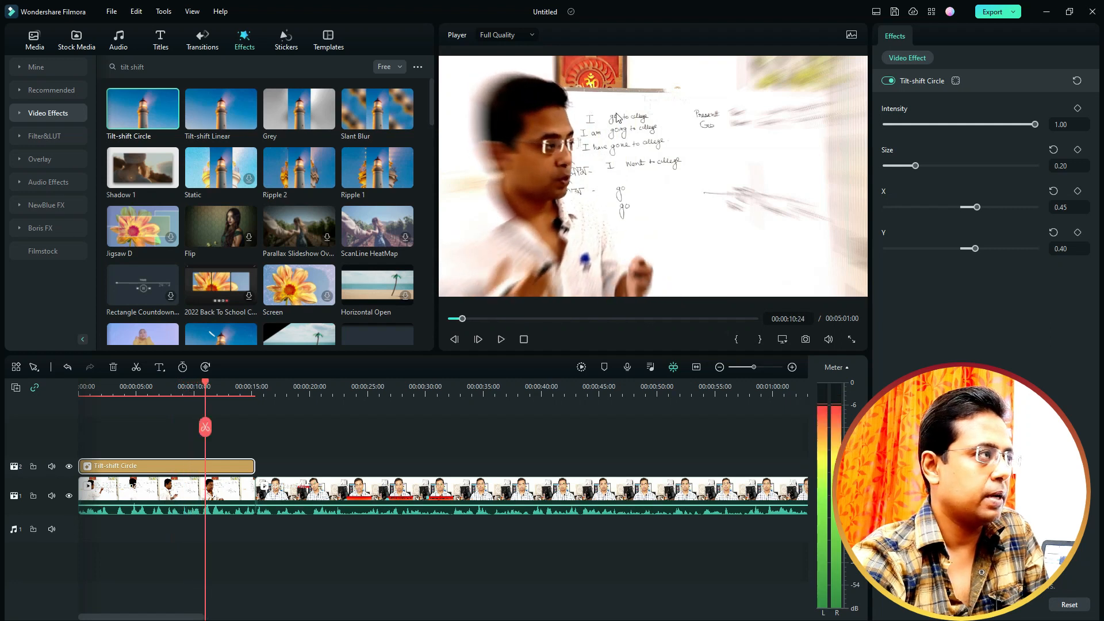
drag(560, 163, 550, 167)
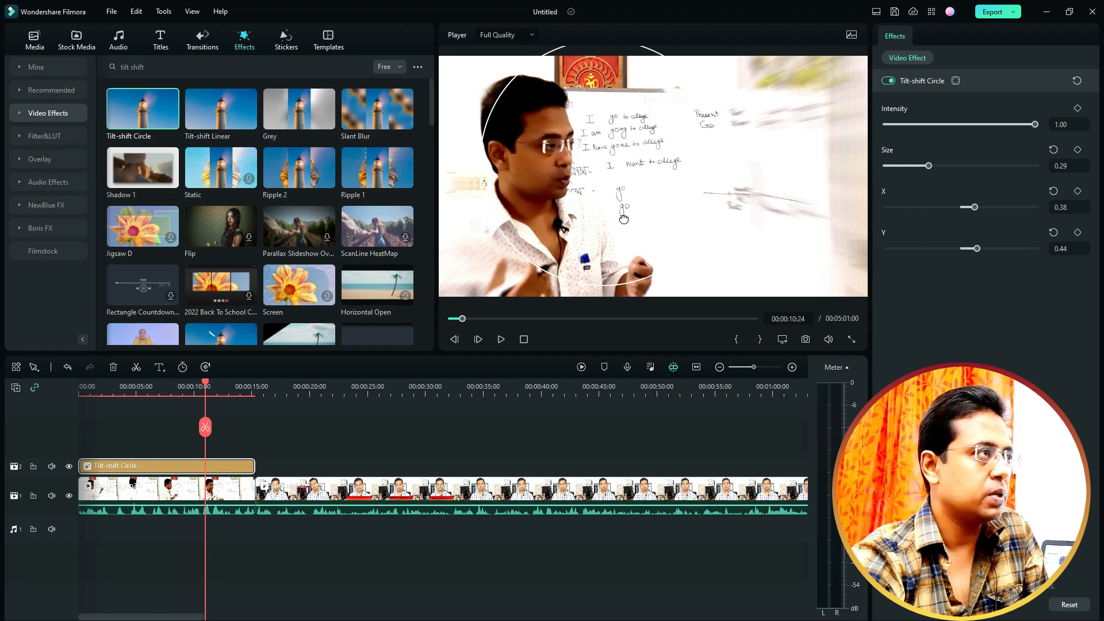
Play the rest of the first clip, then replay it from near its start to review the Tilt-shift Circle blur.
key(space)
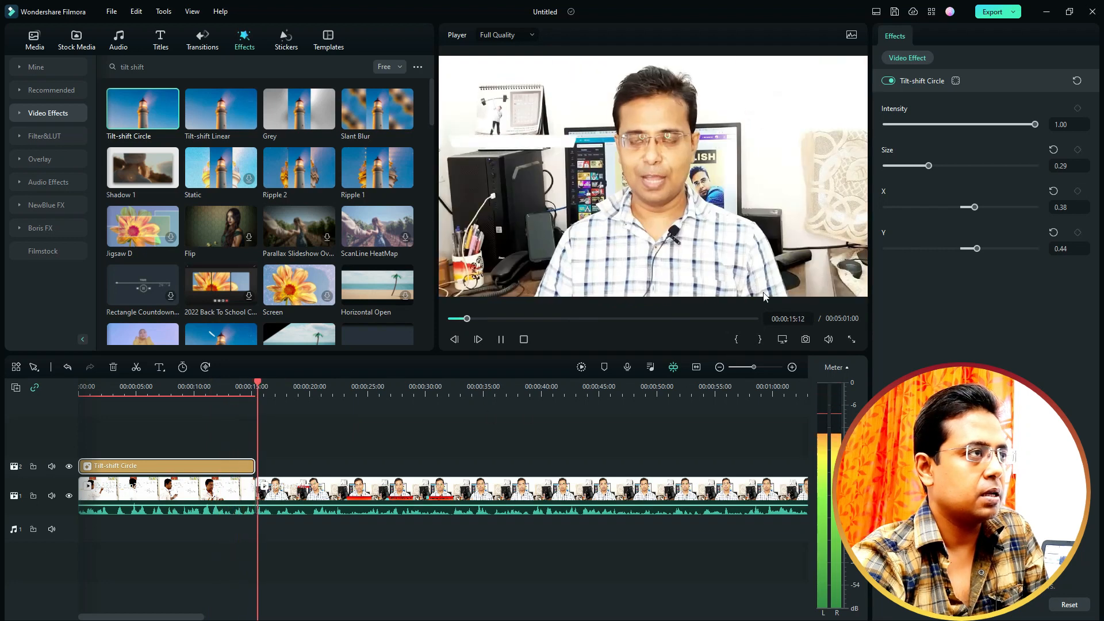
key(space)
drag(271, 387, 102, 406)
key(space)
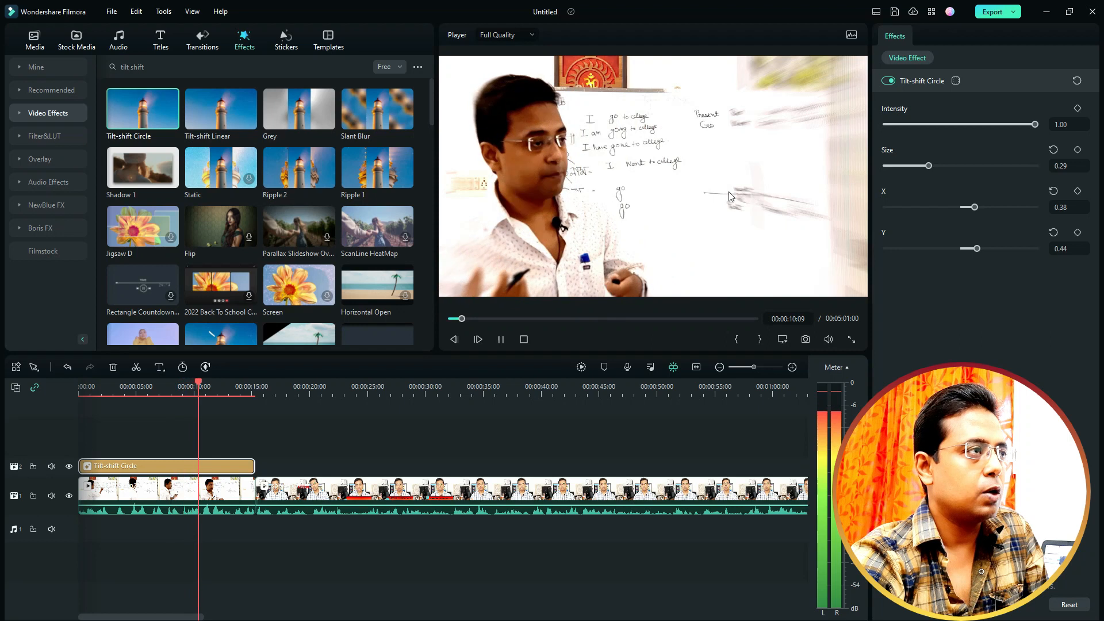
key(space)
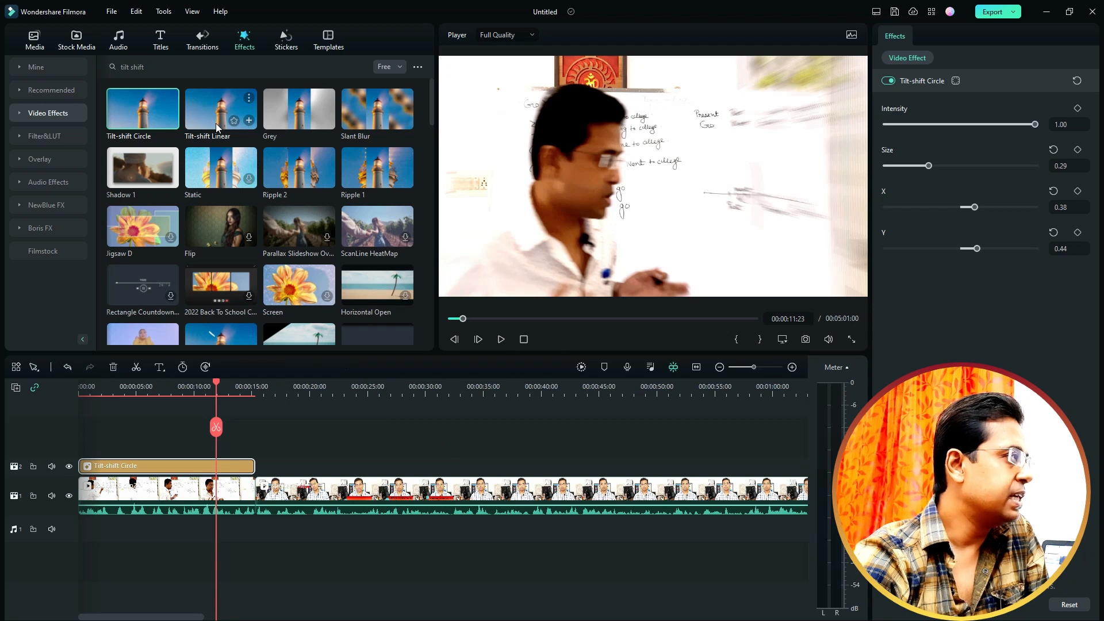
Add the Tilt-shift Linear effect right after Tilt-shift Circle, over the start of "spoken 5", and show that frame in the preview.
drag(233, 119, 263, 474)
drag(217, 386, 261, 389)
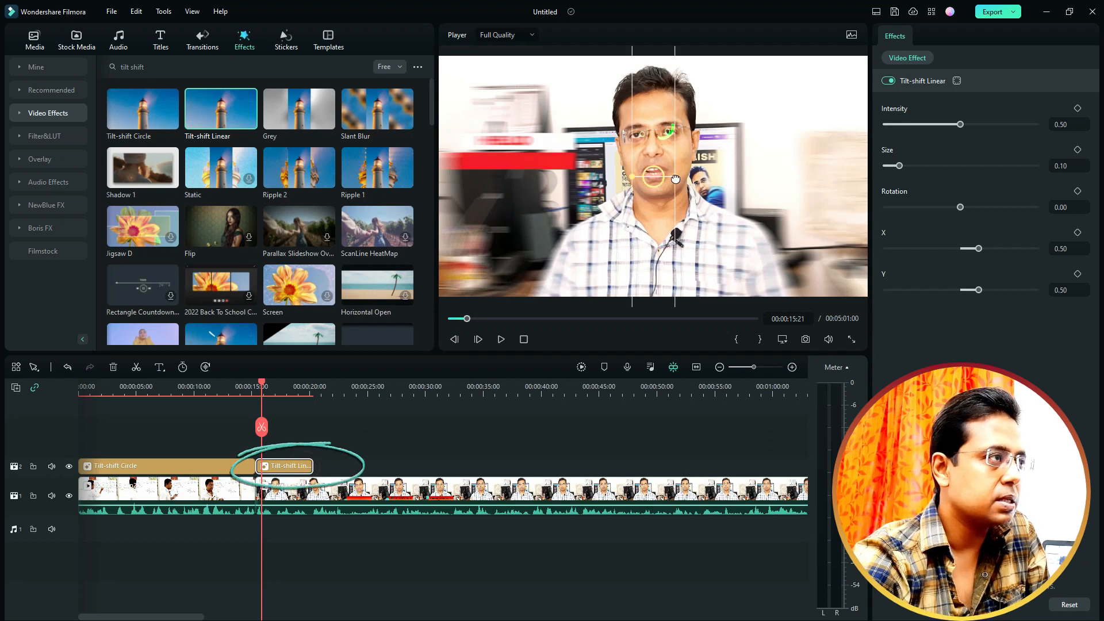
key(ctrl+z)
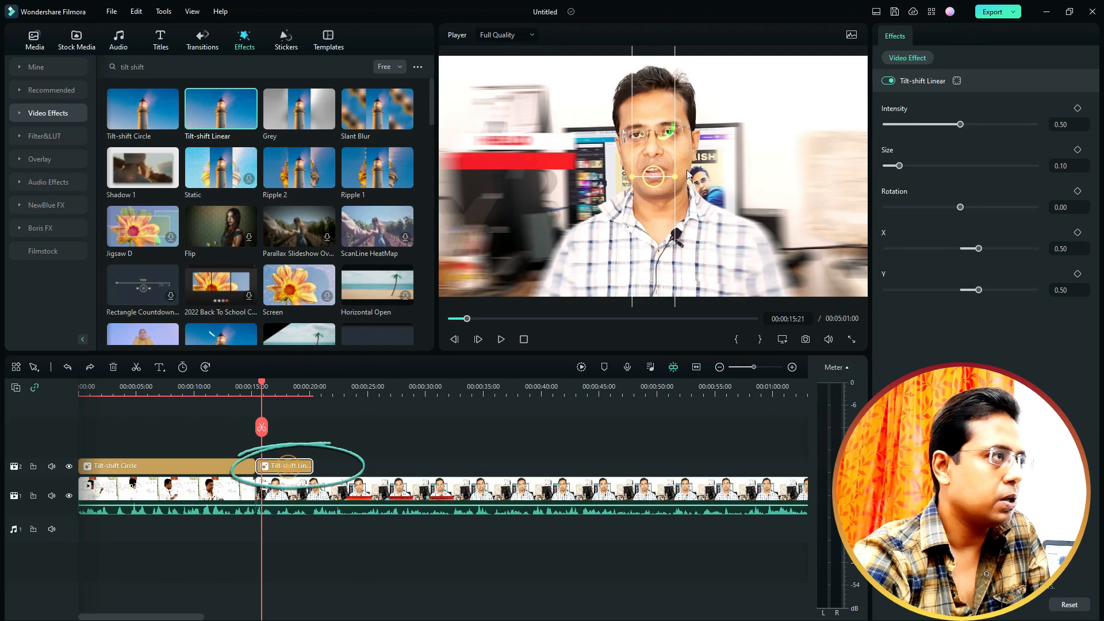
Widen the Tilt-shift Linear focus band to size 0.21 and centre it on the speaker at X 0.50.
drag(654, 177, 647, 179)
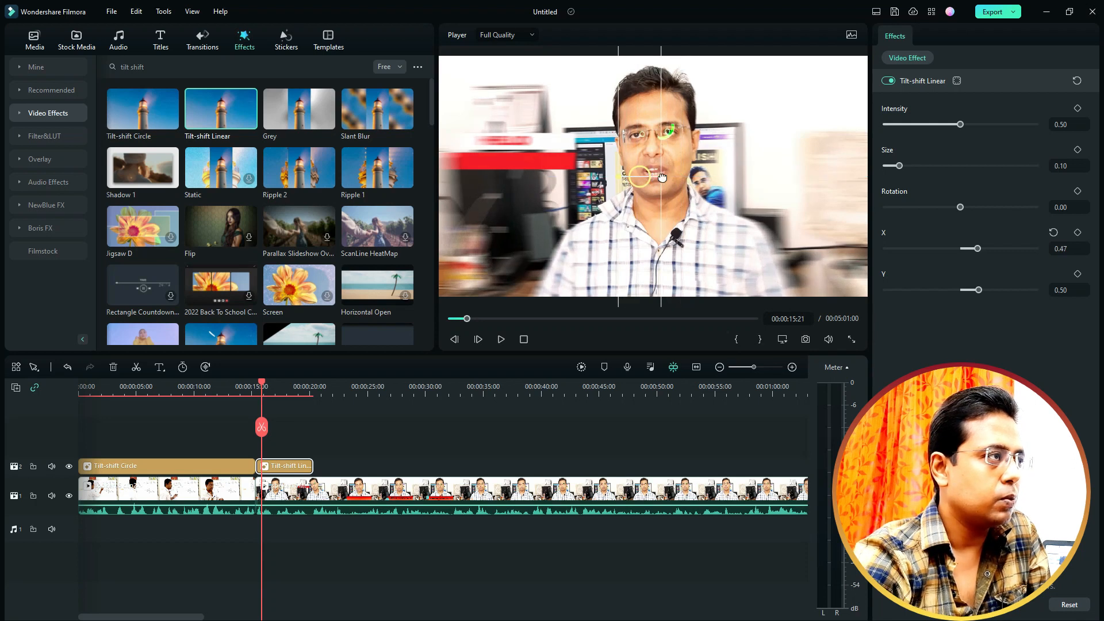
drag(656, 177, 686, 199)
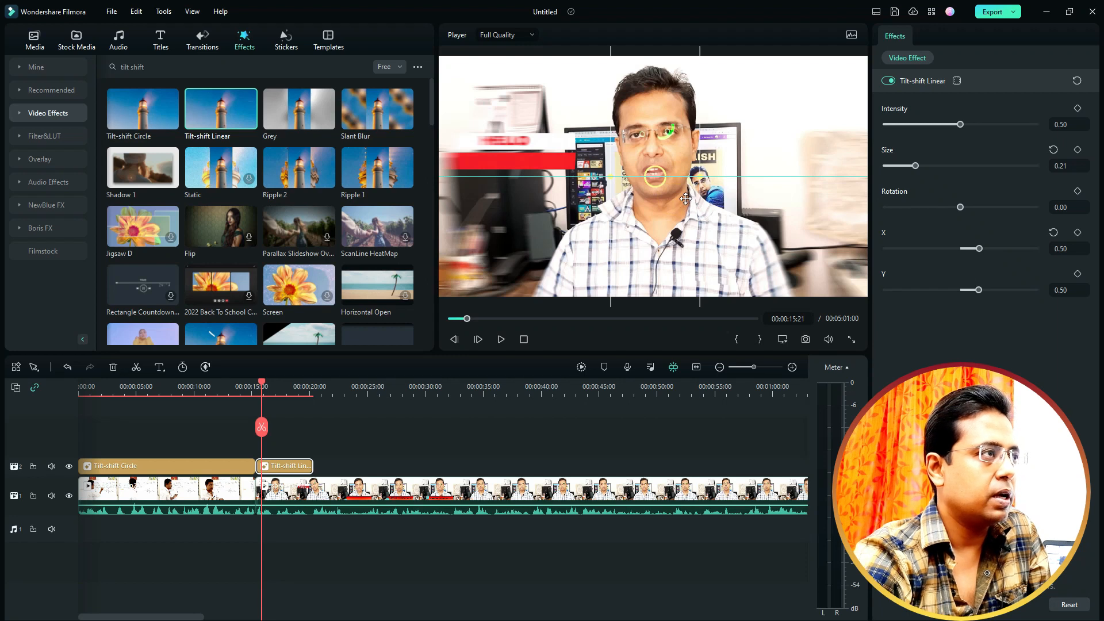
drag(685, 198, 684, 198)
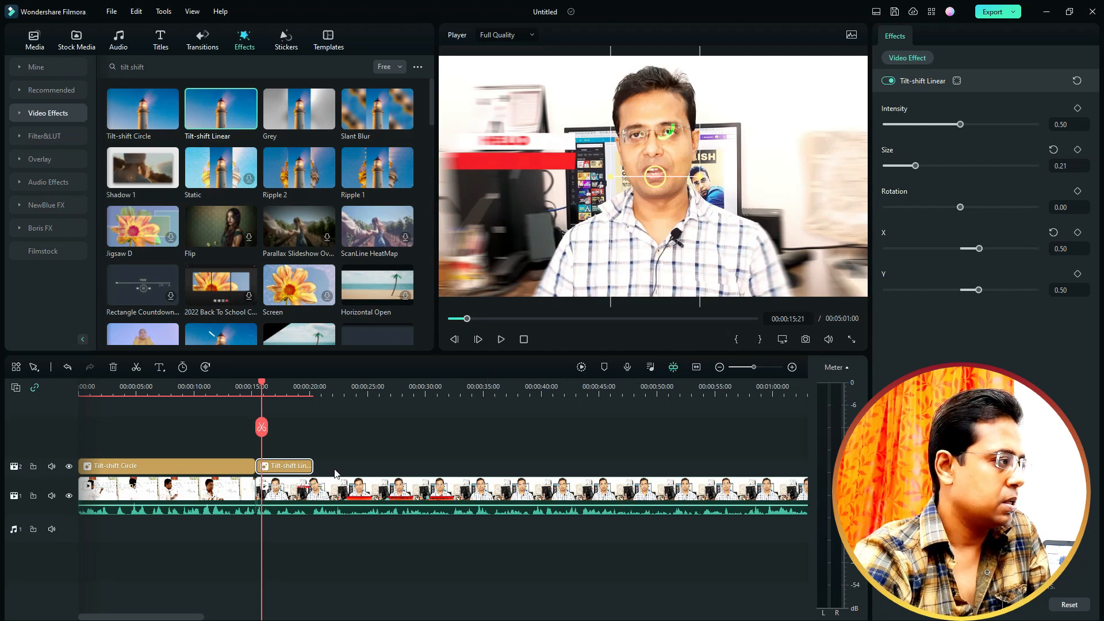
Extend the Tilt-shift Linear effect to end at 00:00:24:15 and play the timeline from the effect's start.
drag(311, 465, 361, 465)
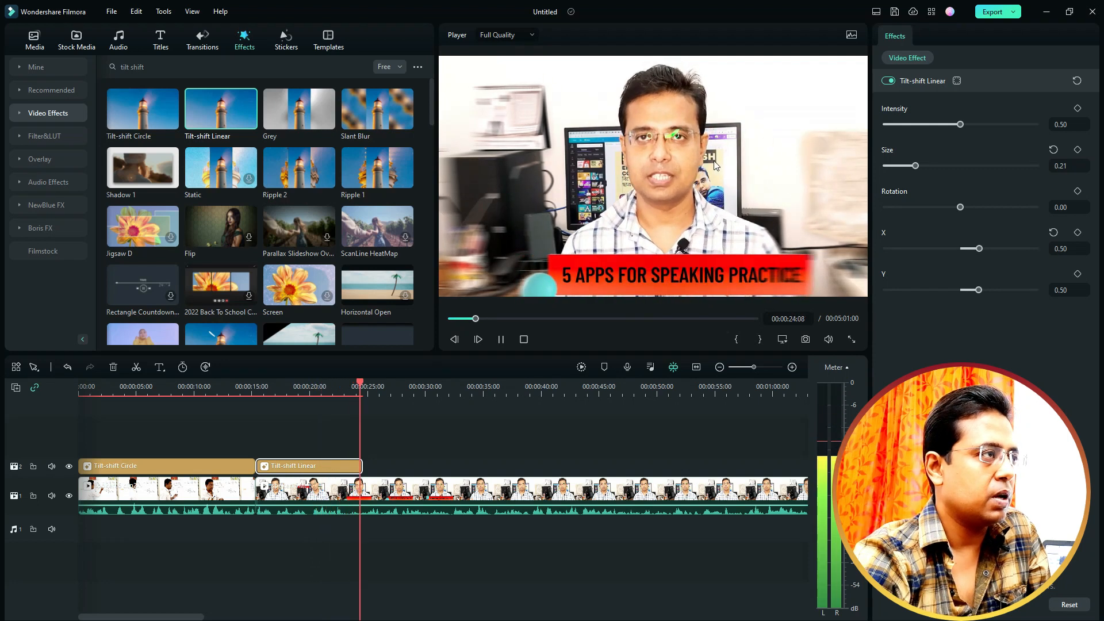
click(478, 320)
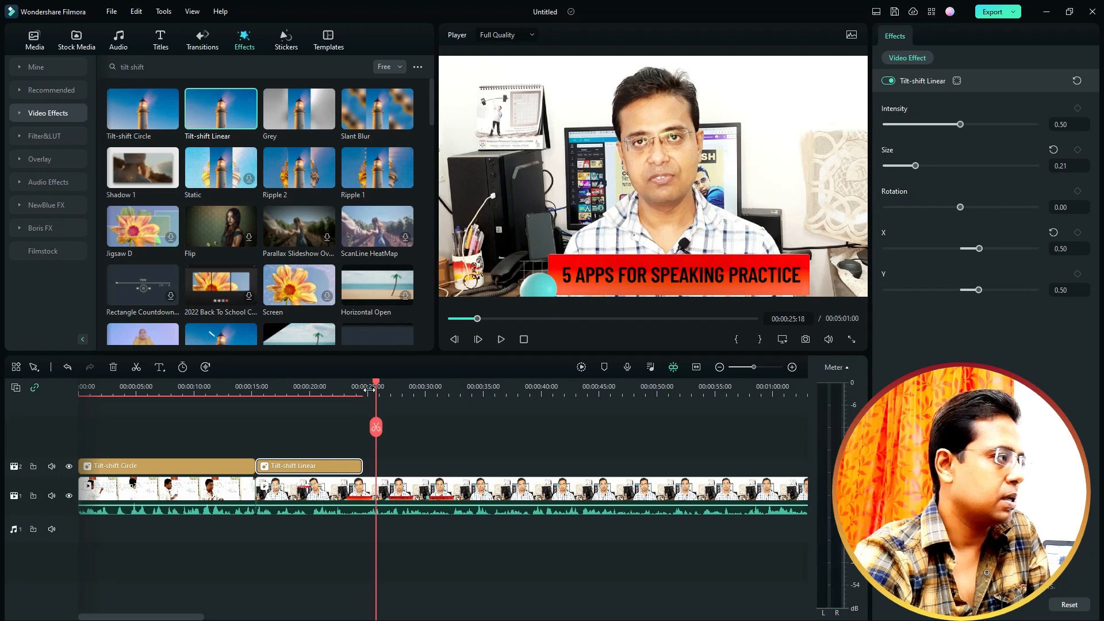
drag(378, 386, 255, 391)
key(space)
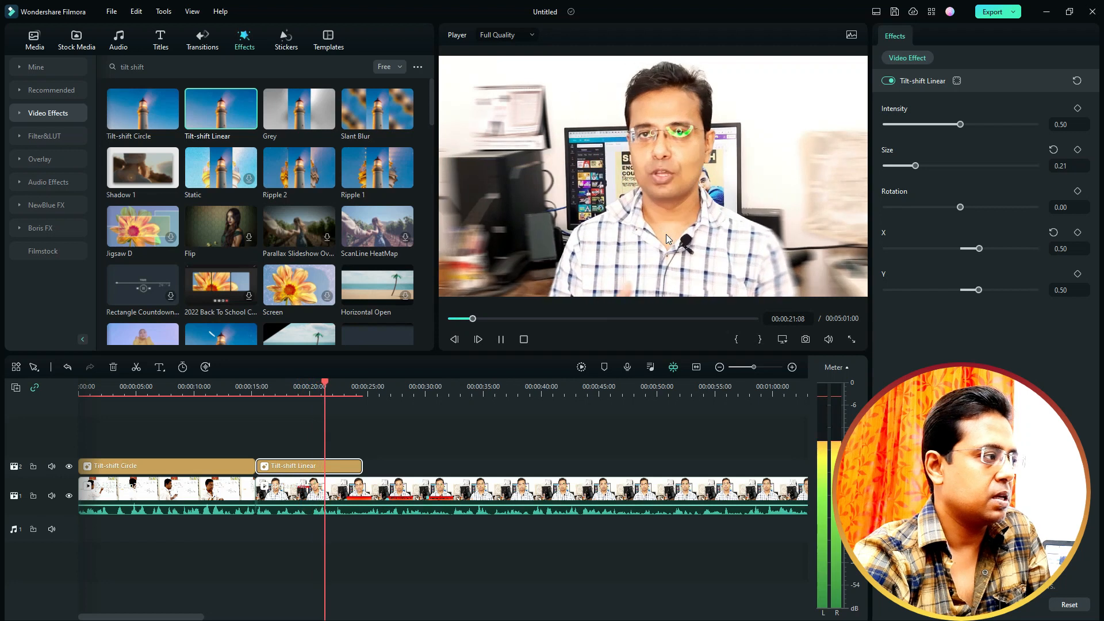
Pause near 21 seconds and adjust the Tilt-shift Linear focus band to size 0.16 and X 0.54.
key(space)
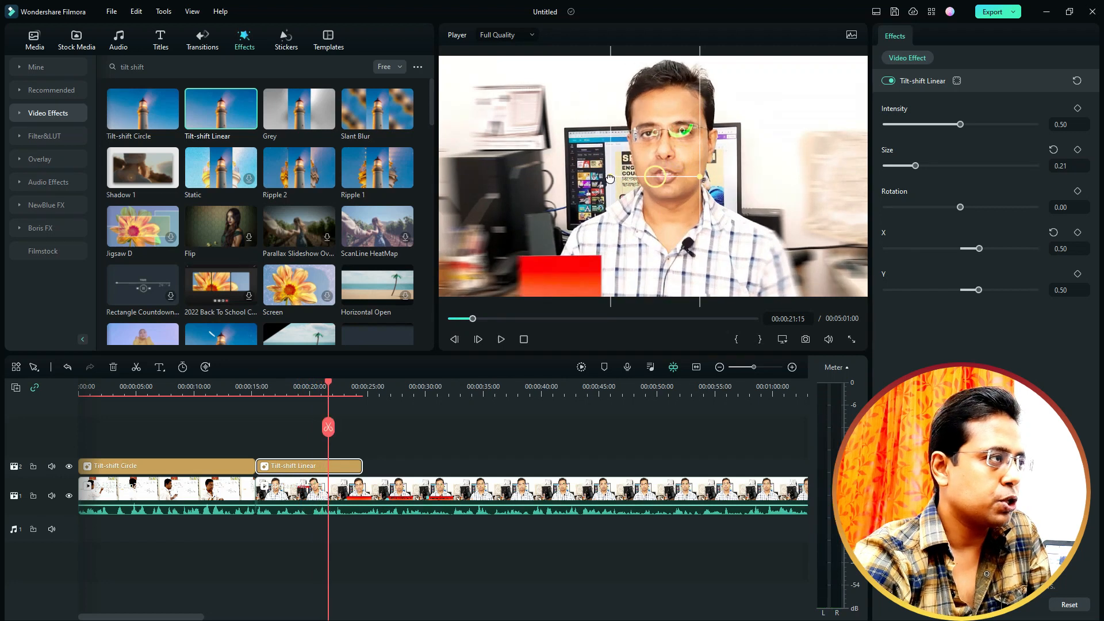
drag(613, 177, 659, 179)
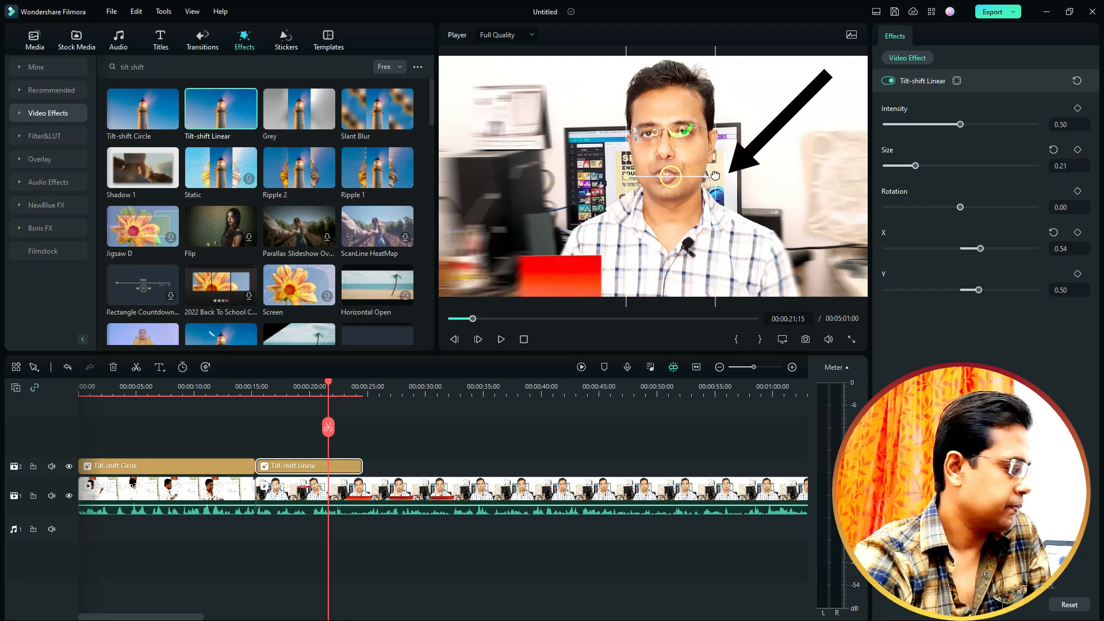
drag(716, 180, 706, 177)
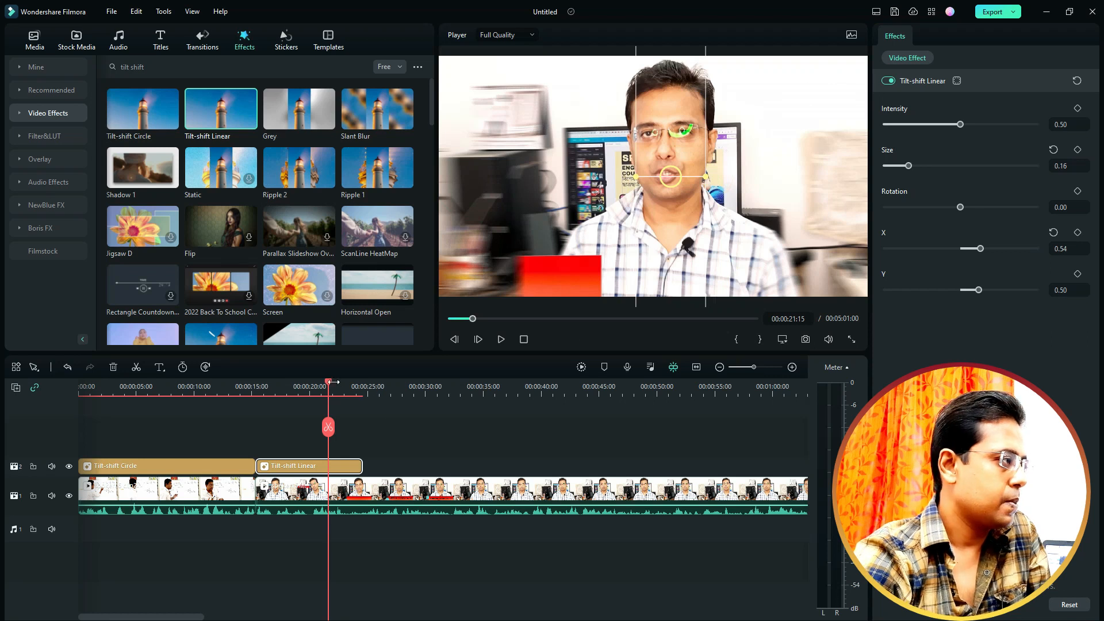
Move the playhead back to the start of the Tilt-shift Linear effect and play the adjusted blur.
drag(311, 386, 223, 395)
key(space)
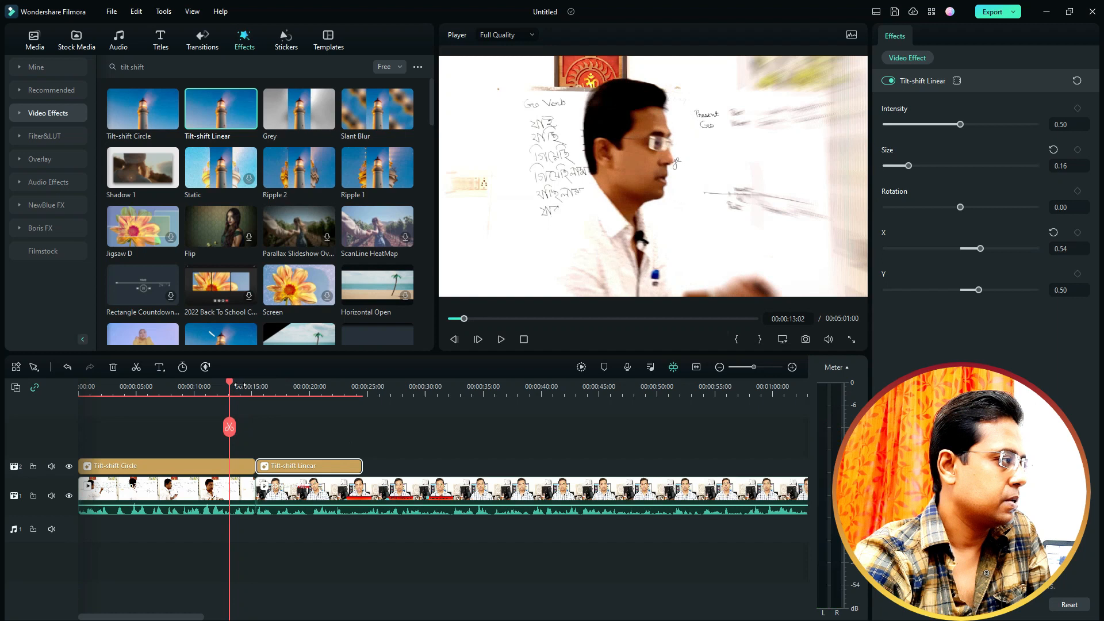
click(260, 393)
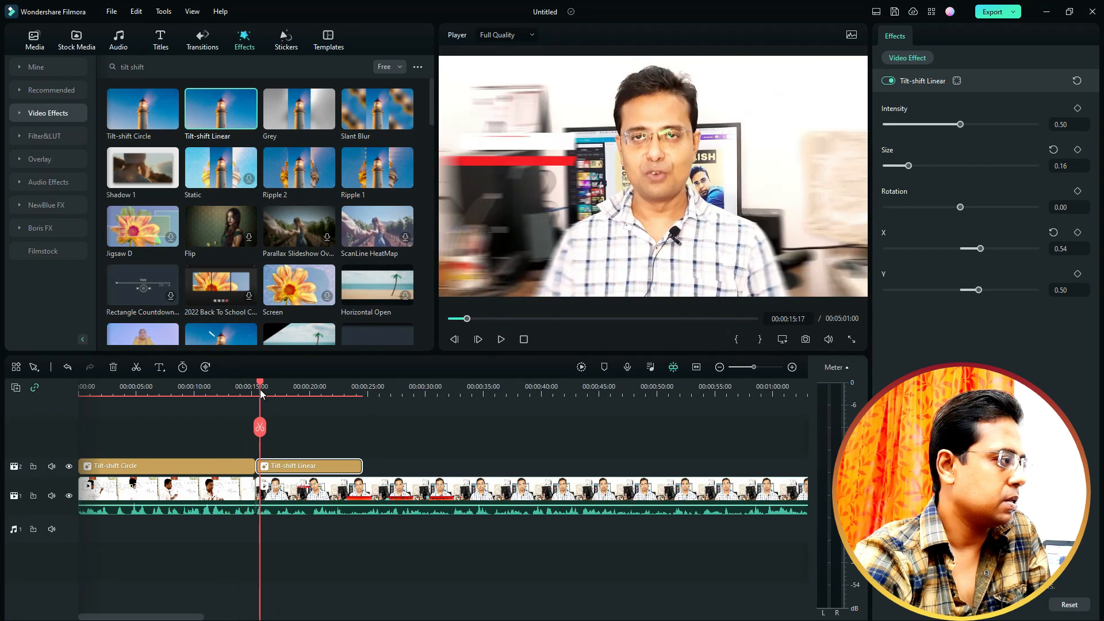
click(259, 394)
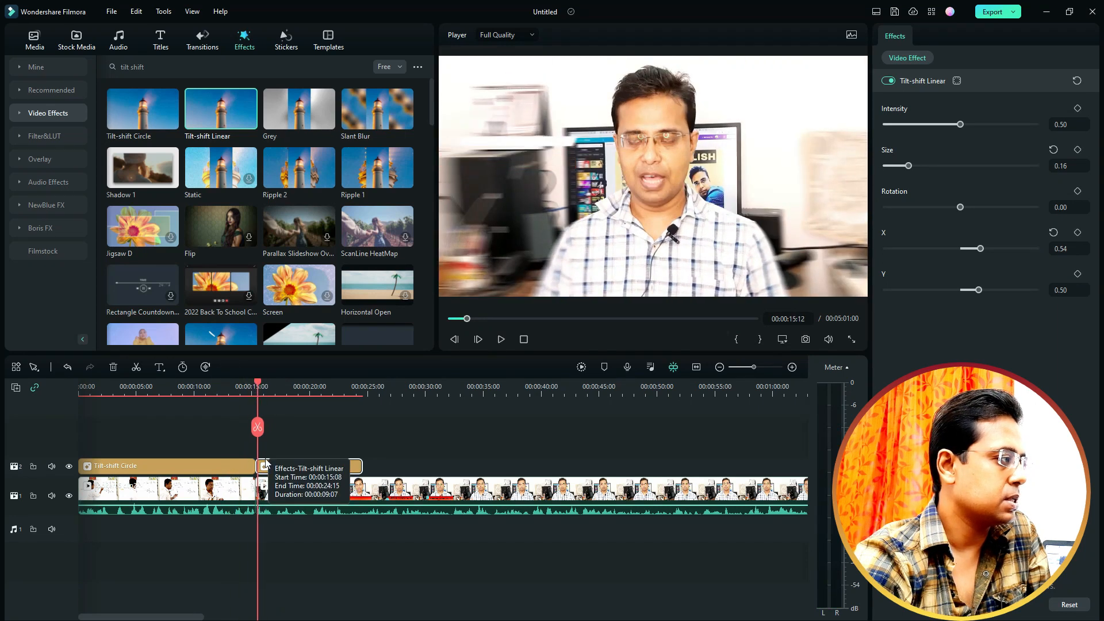
key(space)
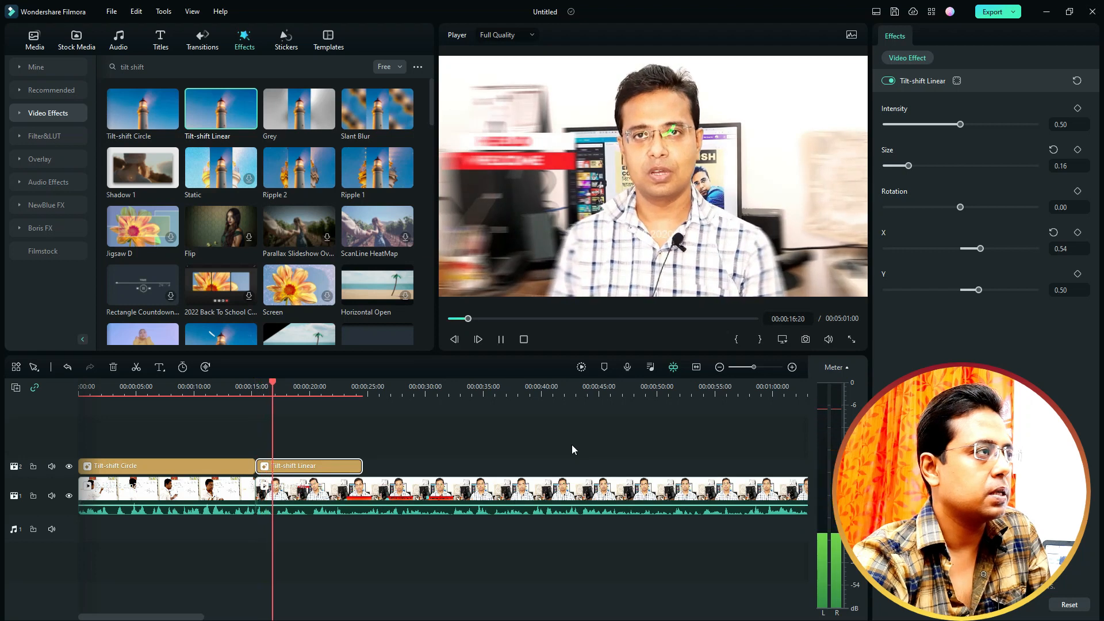